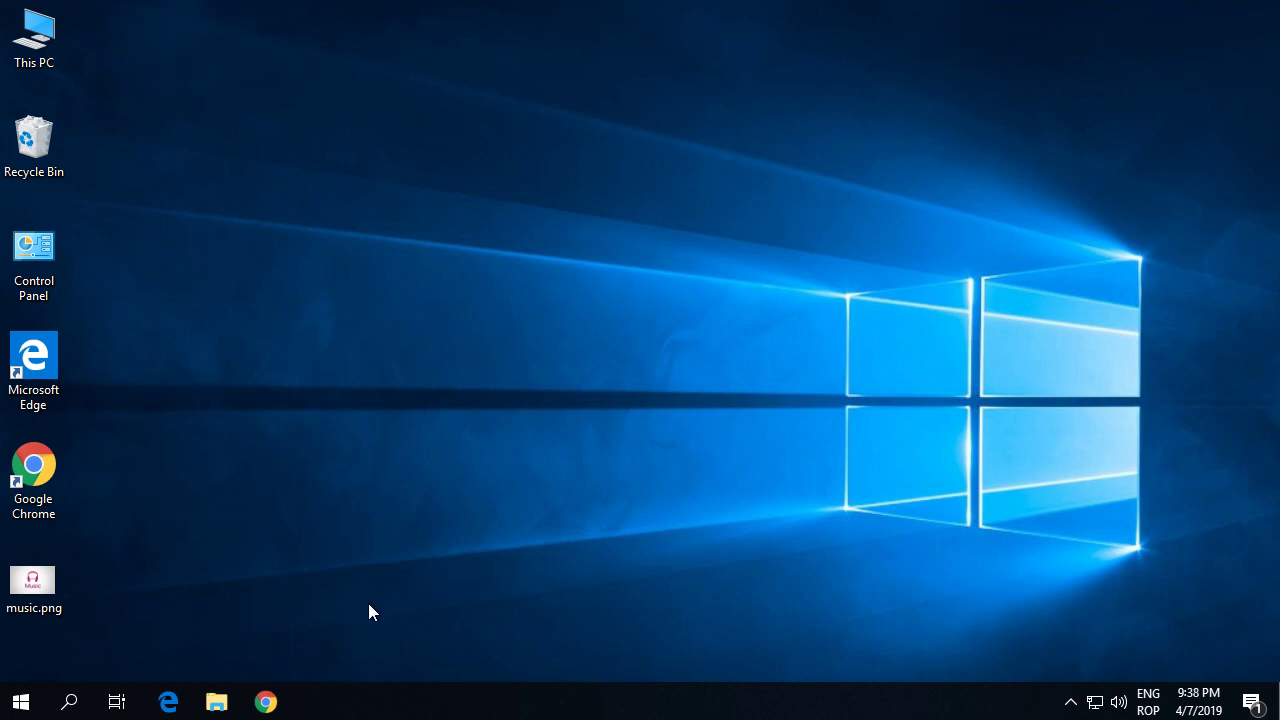
- Switch to Google Chrome and open the bookmarked ICO Convert website at its image upload section
left_click(265, 702)
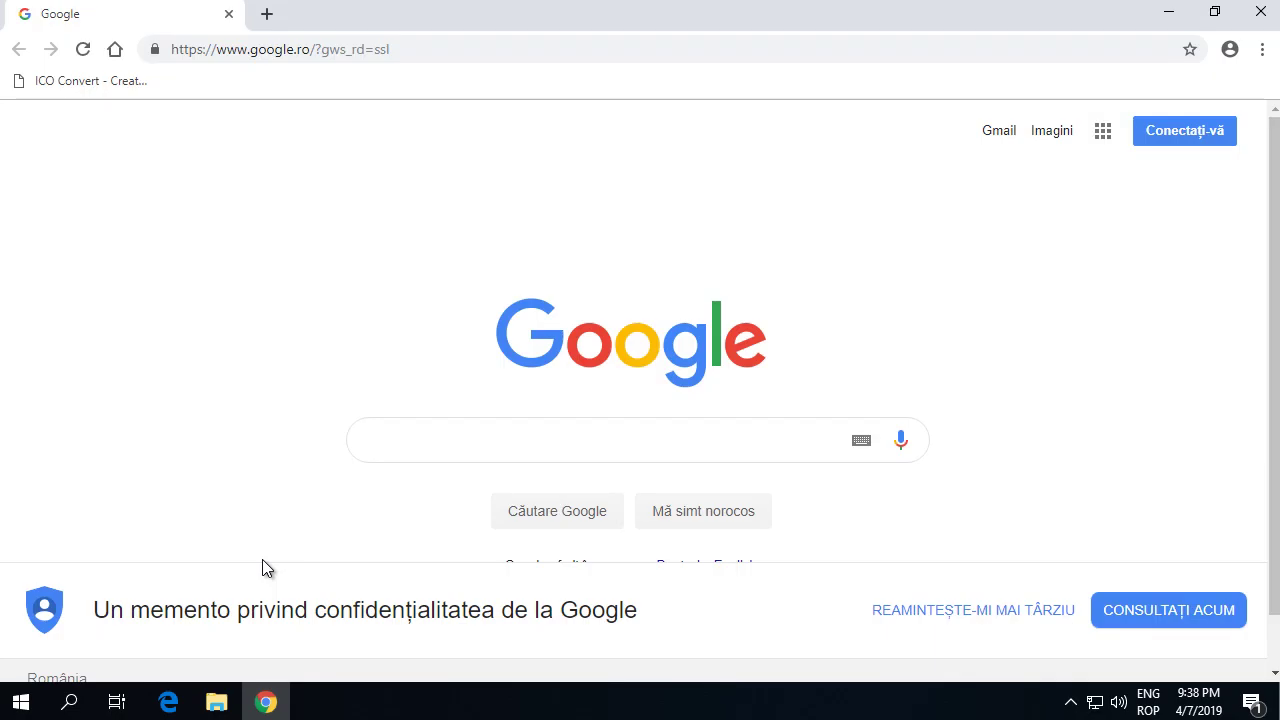
left_click(55, 86)
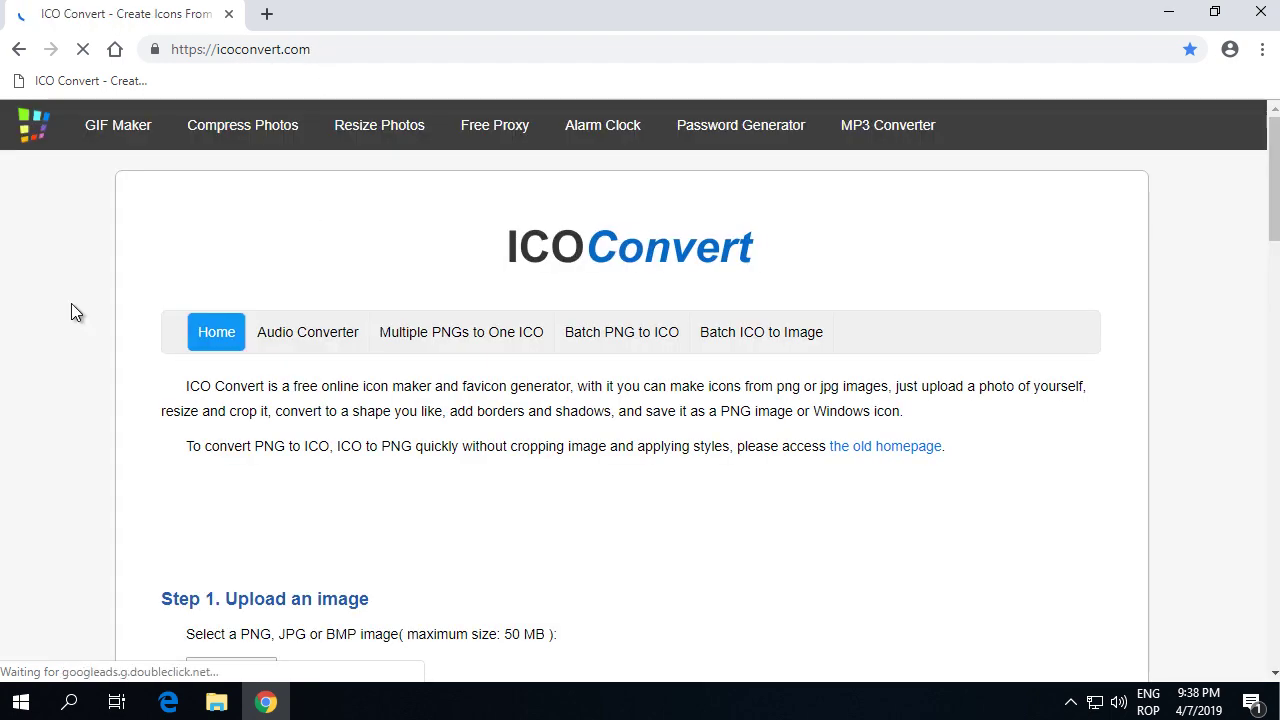
scroll(110, 305, "down", 2)
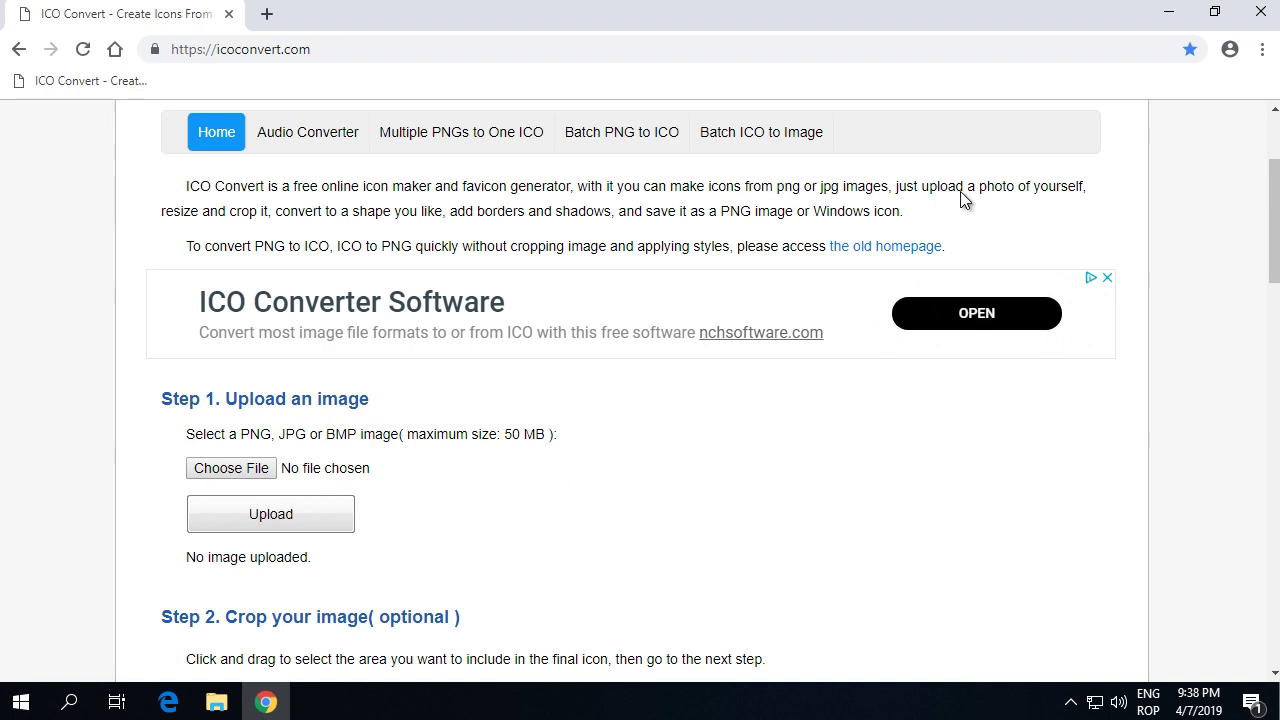
- Preview the desktop image music.png in Photos, with the browser minimized, and close the preview
left_click(1166, 12)
double_click(68, 585)
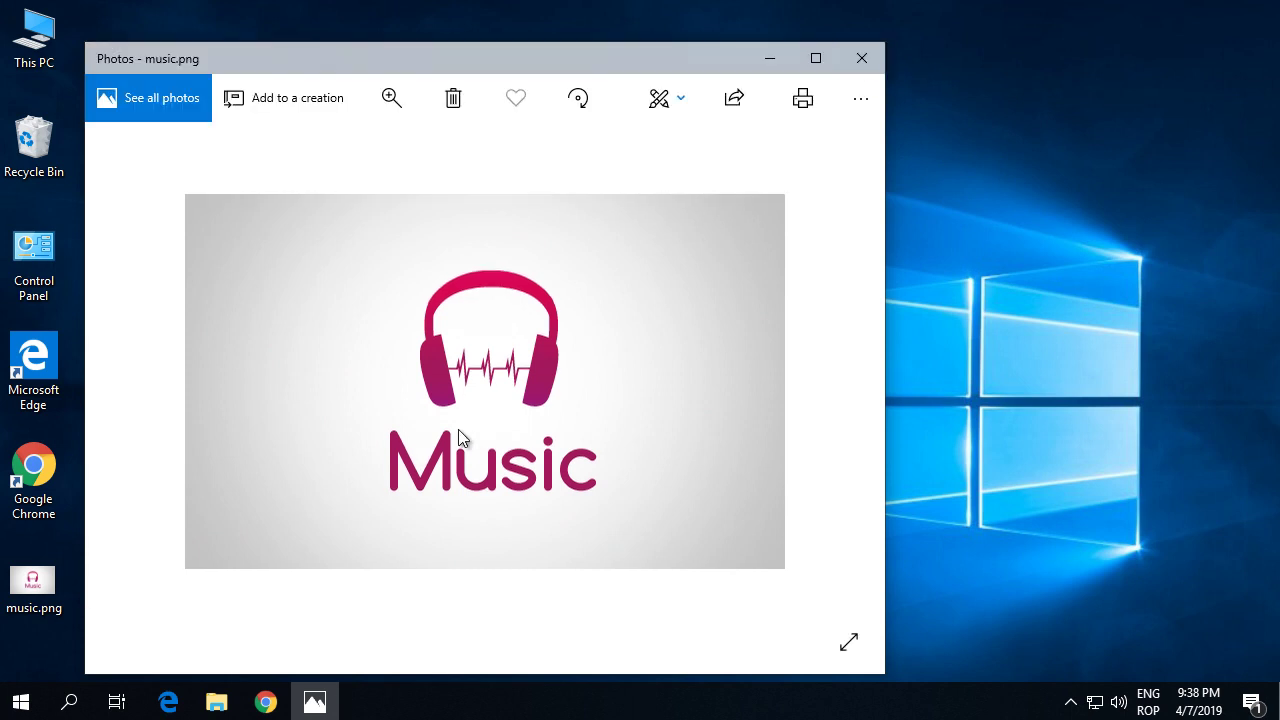
left_click_drag(529, 64, 681, 58)
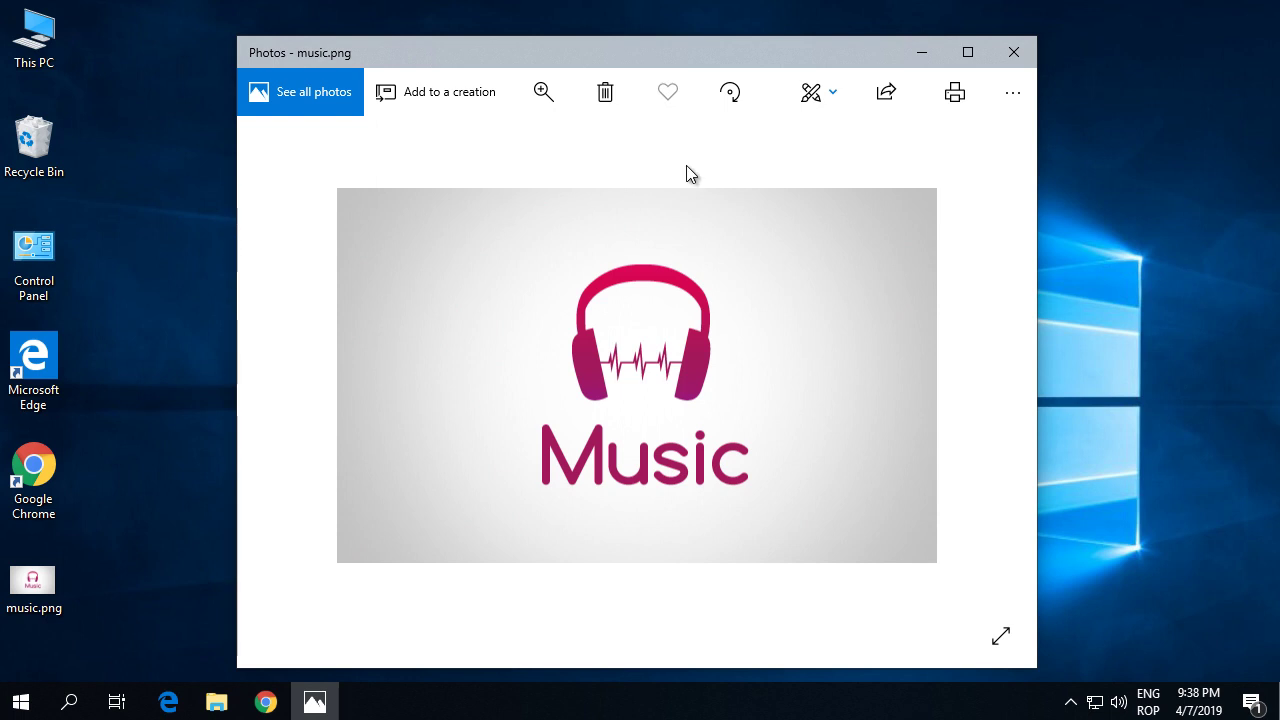
left_click(1015, 54)
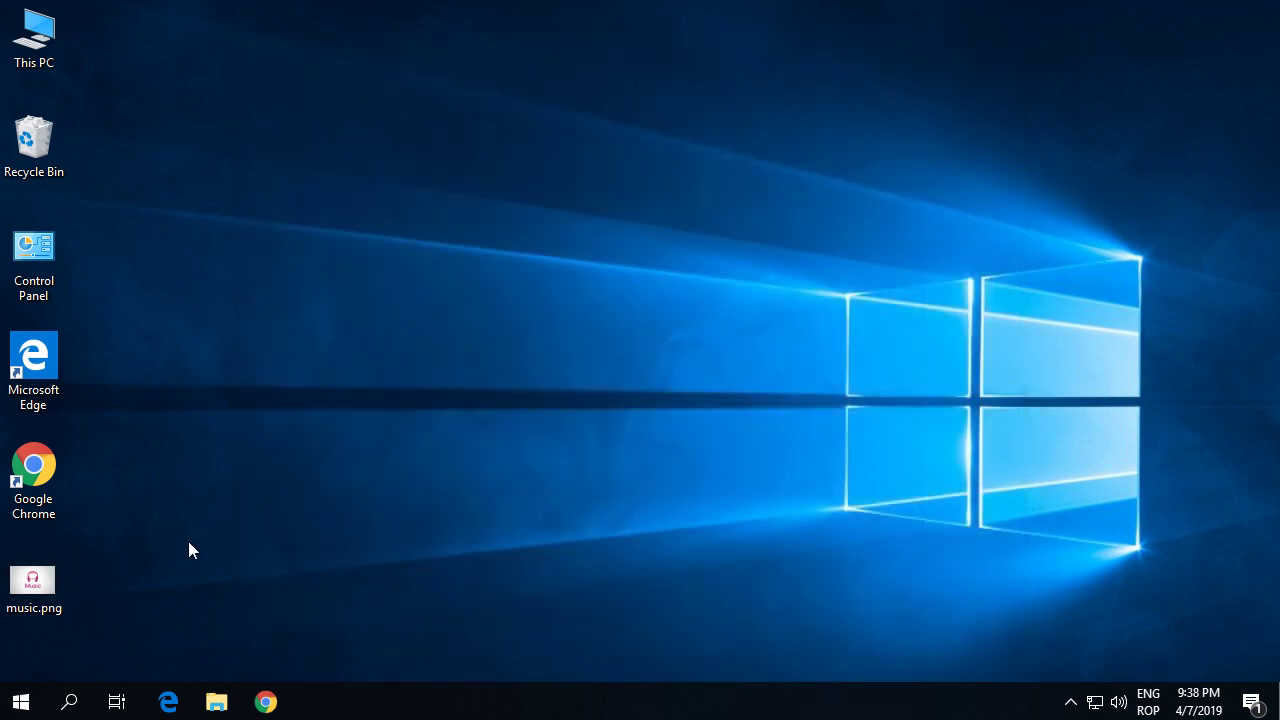
- Return to Google Chrome and upload music.png from the Desktop folder to ICO Convert
left_click(265, 702)
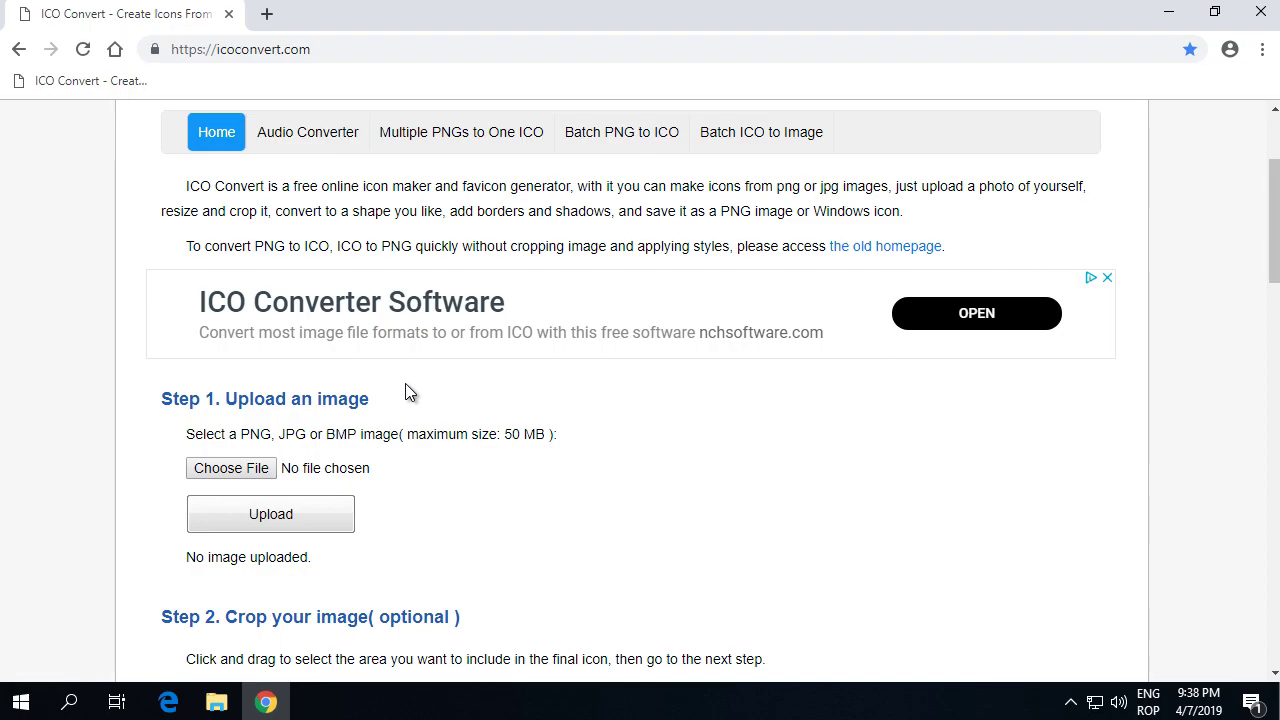
left_click(251, 467)
left_click(79, 145)
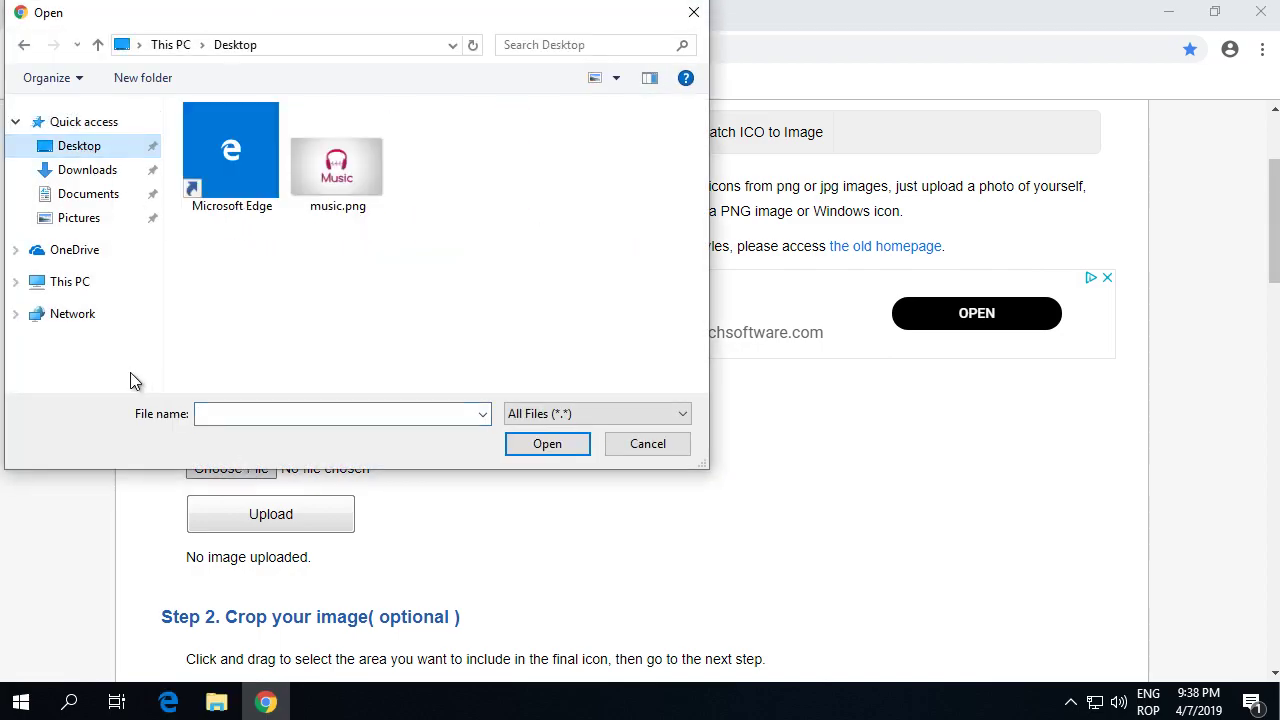
left_click(327, 200)
left_click(520, 452)
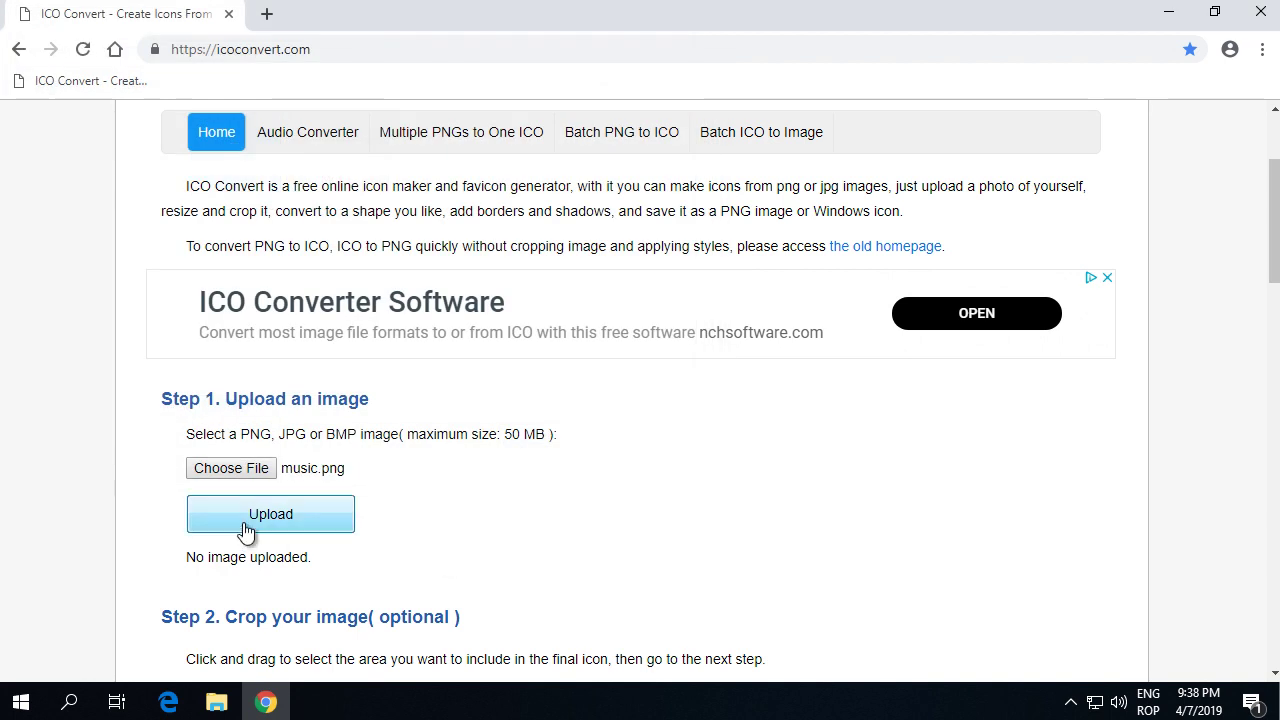
left_click(248, 530)
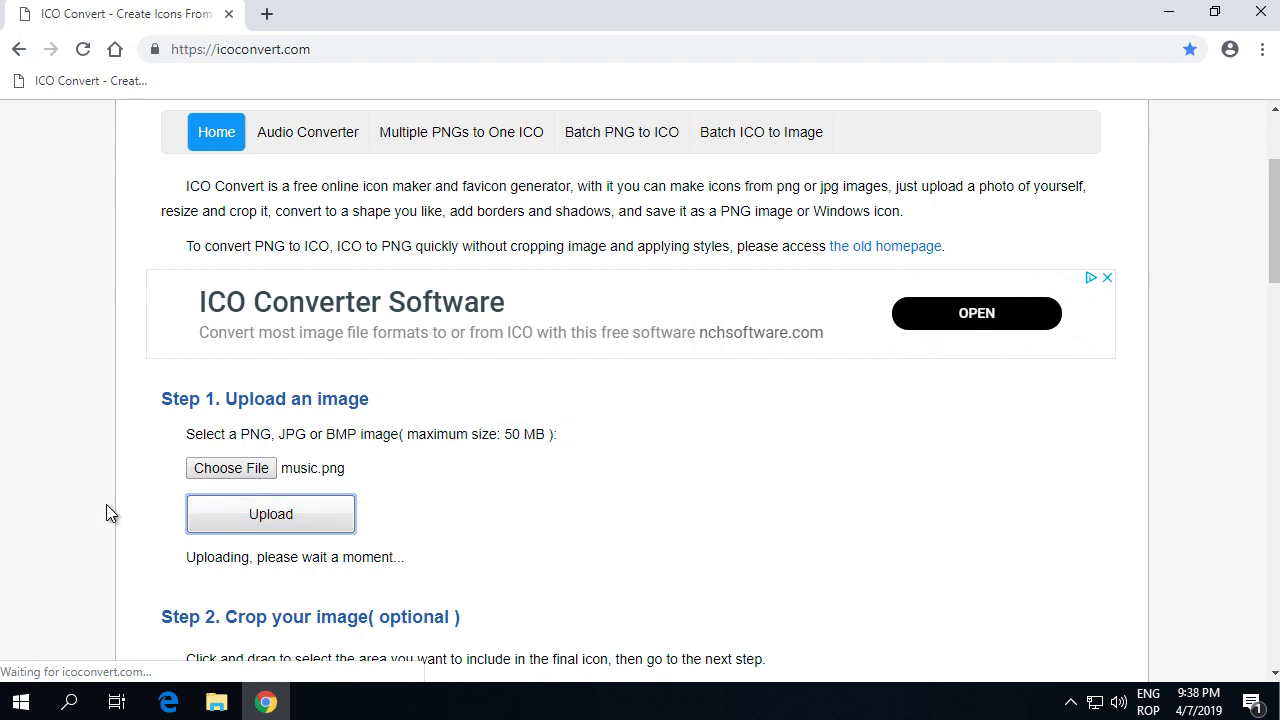
- Crop the uploaded image to a square of about 274 x 274 around the headphones and the Music text
scroll(107, 489, "down", 5)
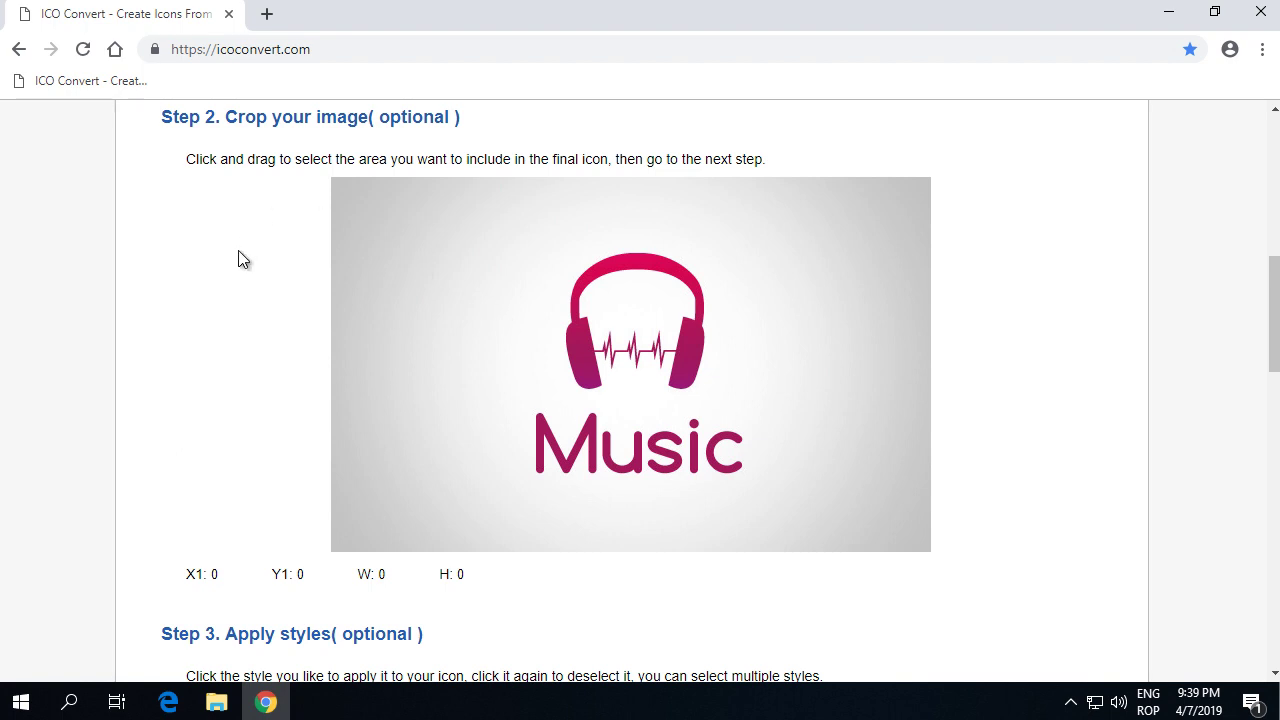
scroll(233, 285, "down", 2)
scroll(175, 362, "down", 3)
scroll(170, 358, "down", 3)
scroll(165, 375, "up", 8)
scroll(450, 378, "up", 1)
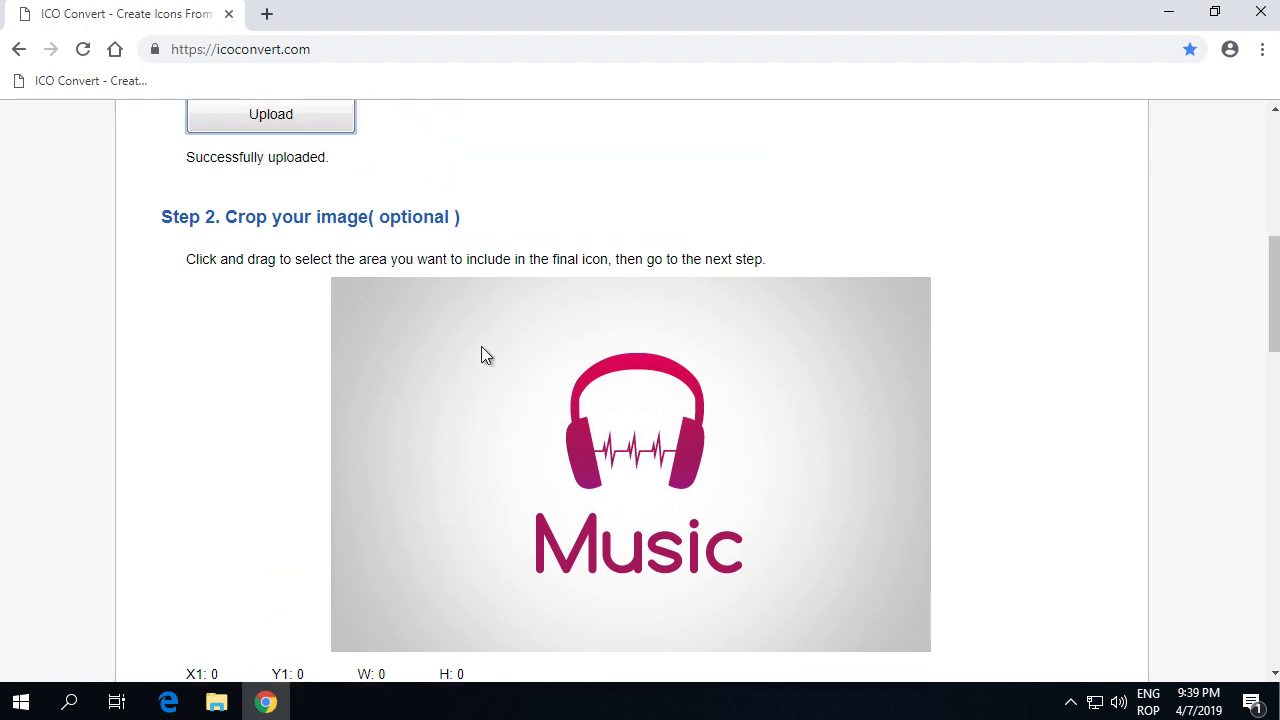
scroll(270, 320, "down", 1)
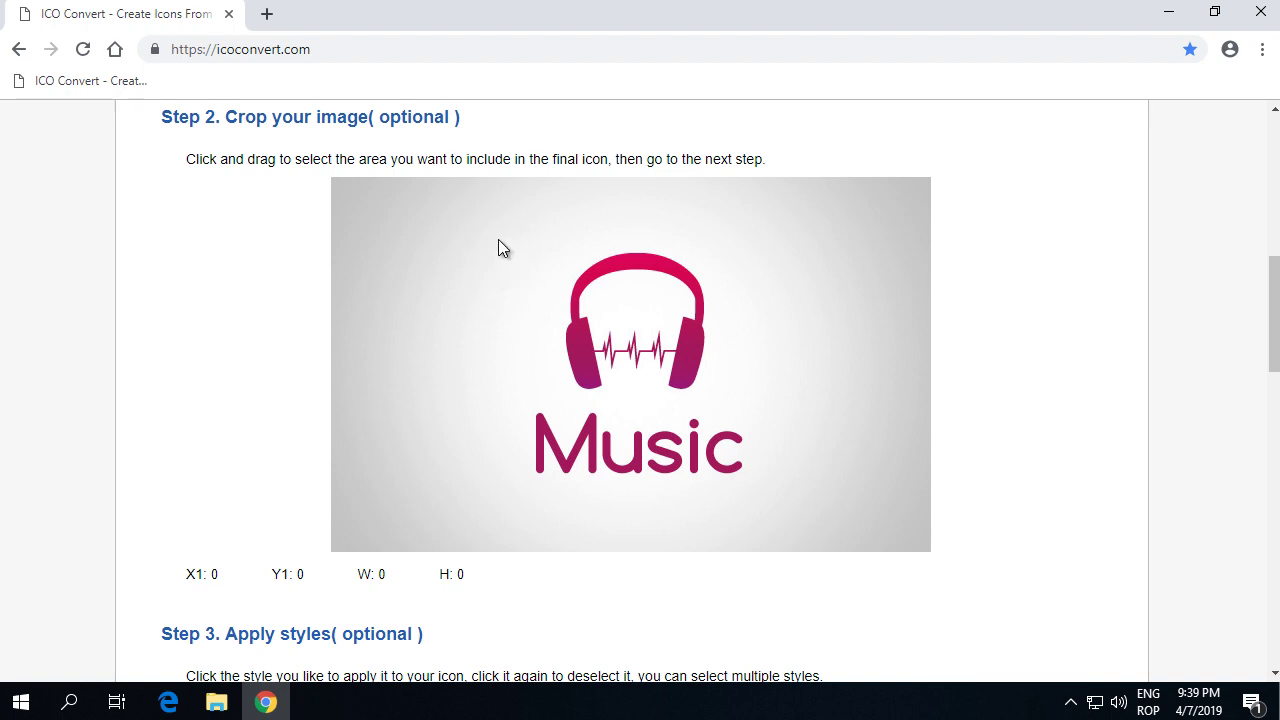
left_click_drag(498, 238, 774, 429)
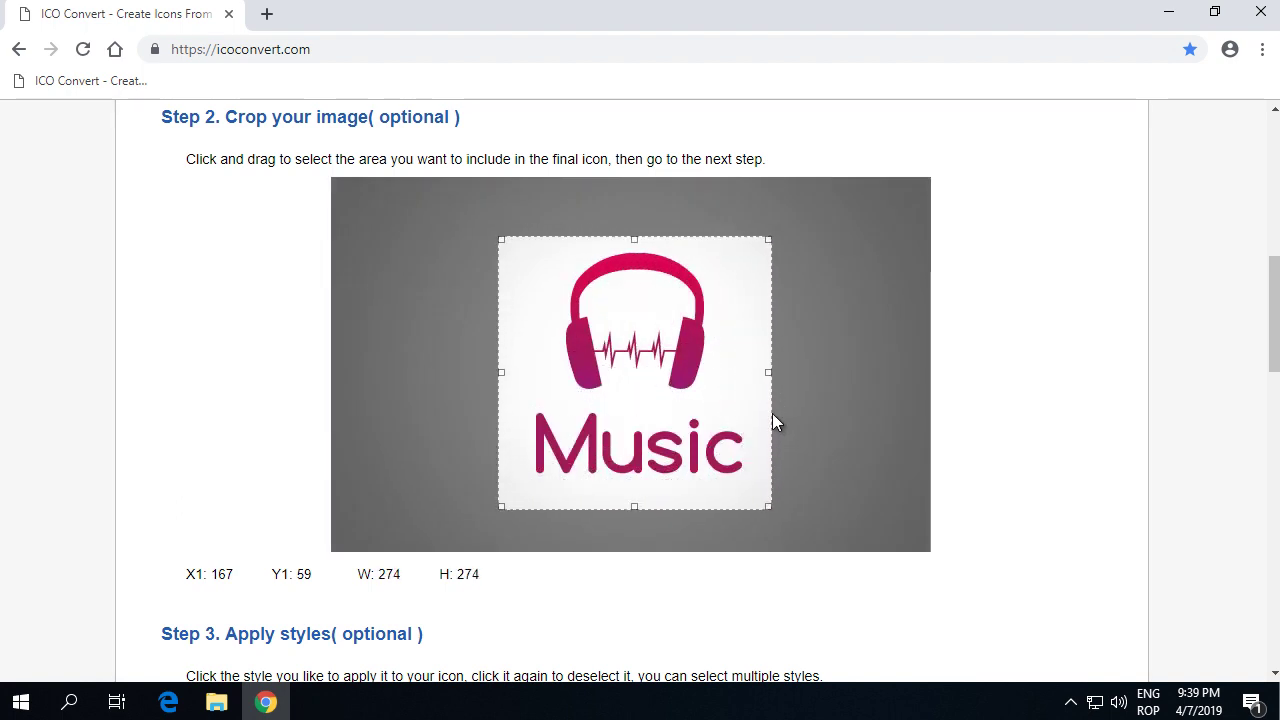
- Apply three icon styles: the upright white-bordered square, the plain circle without shadow, and the white-bordered square tilted counter-clockwise
scroll(160, 360, "down", 2)
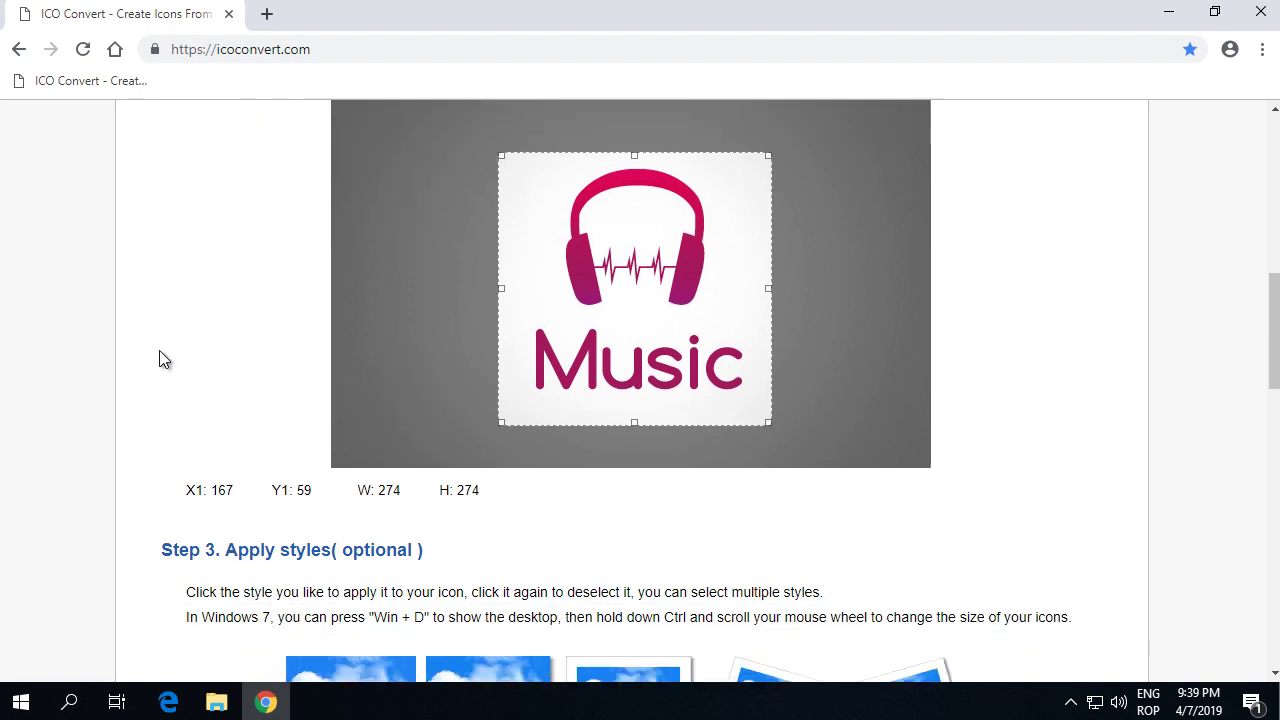
scroll(89, 350, "down", 2)
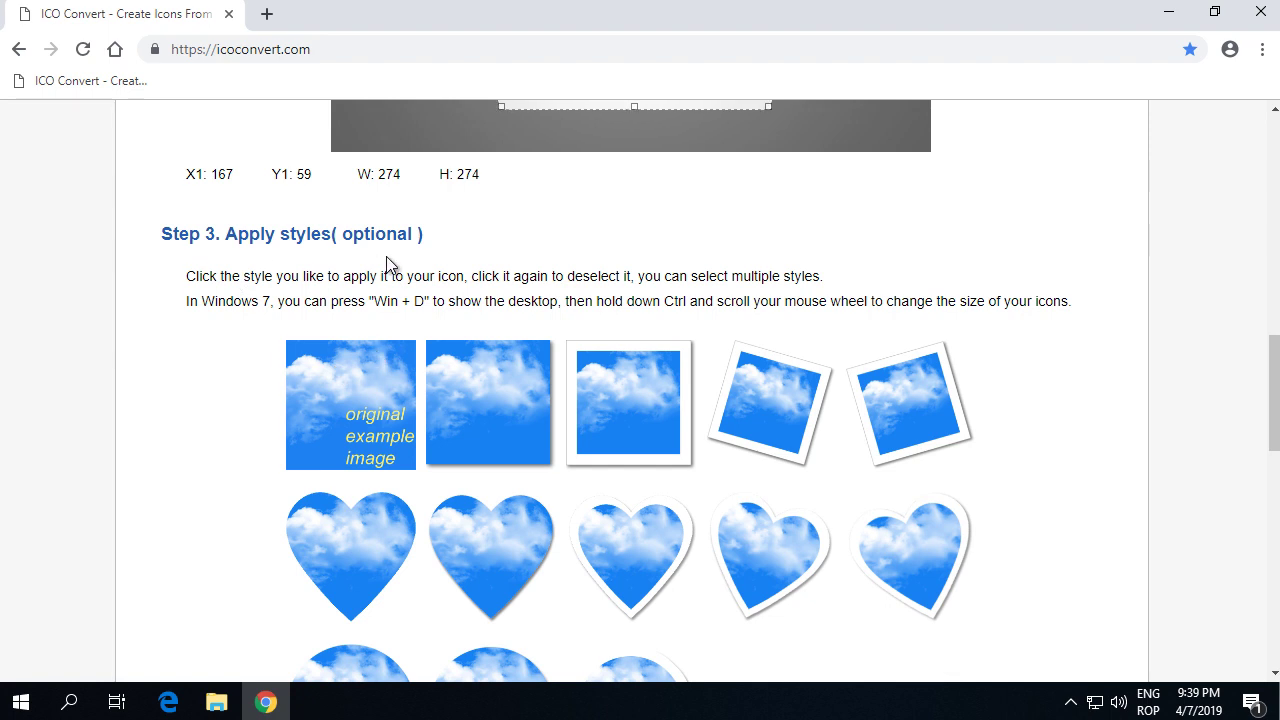
scroll(204, 384, "down", 2)
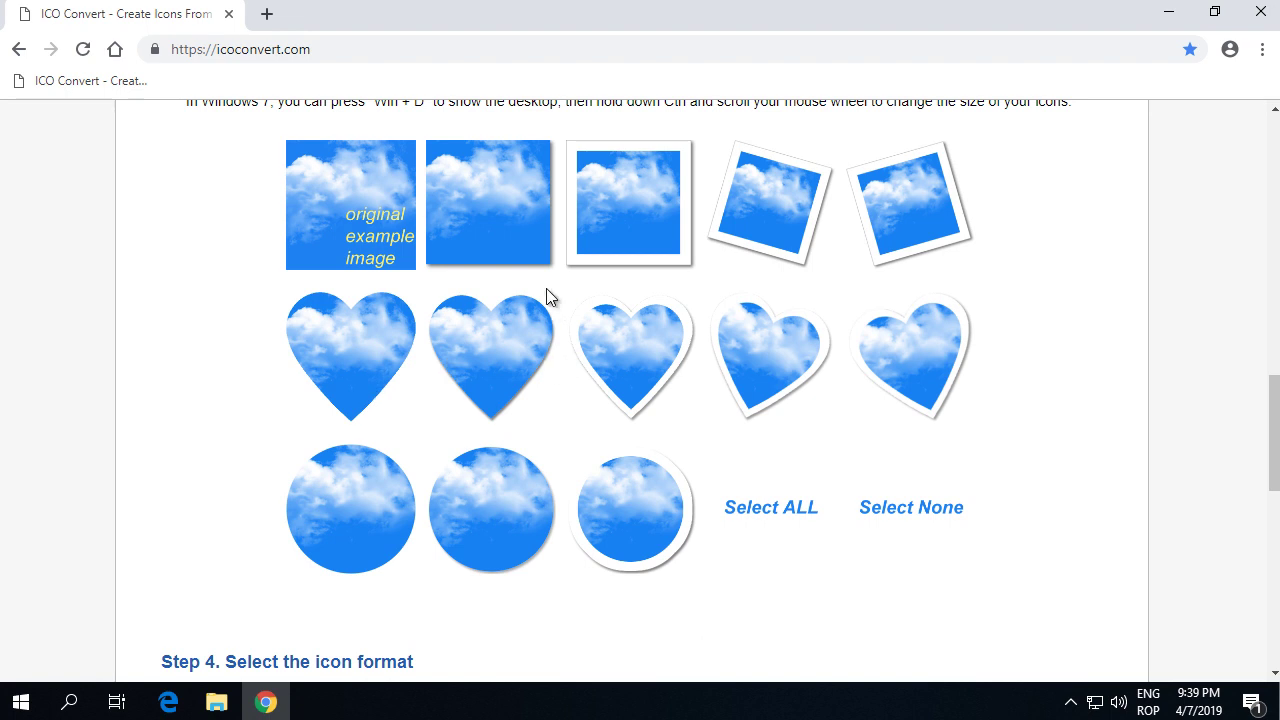
left_click(615, 209)
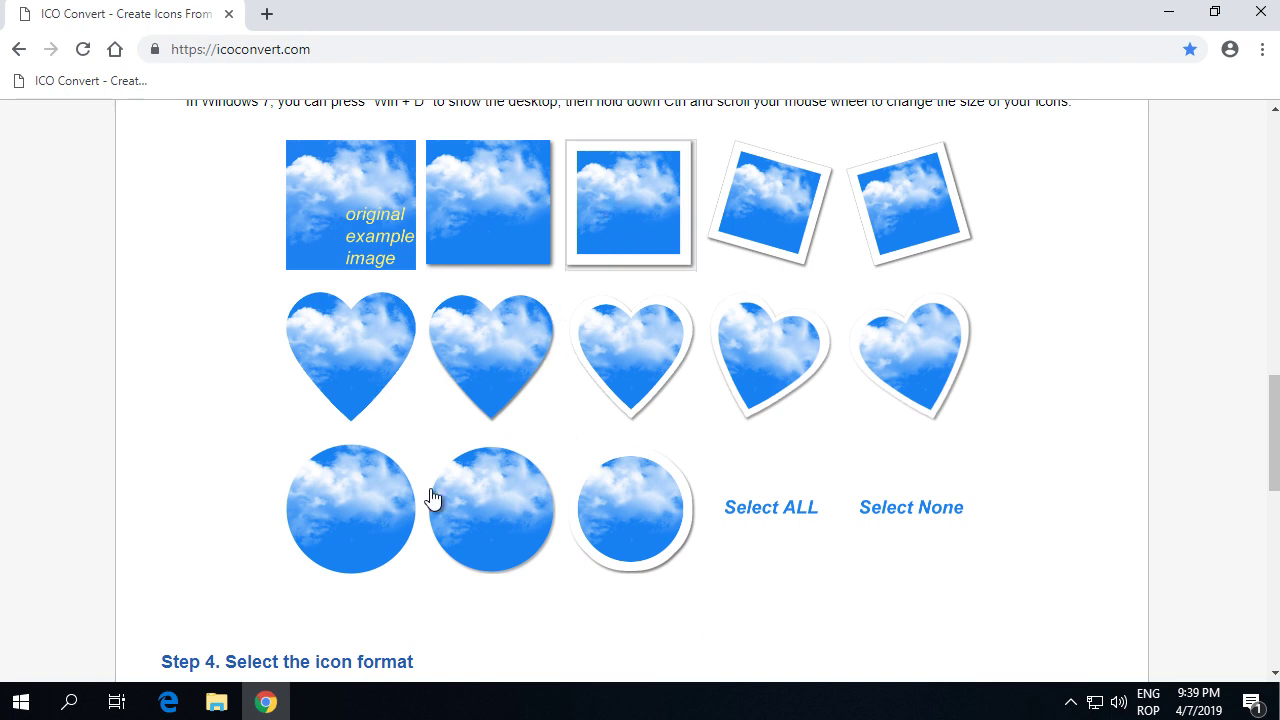
left_click(348, 512)
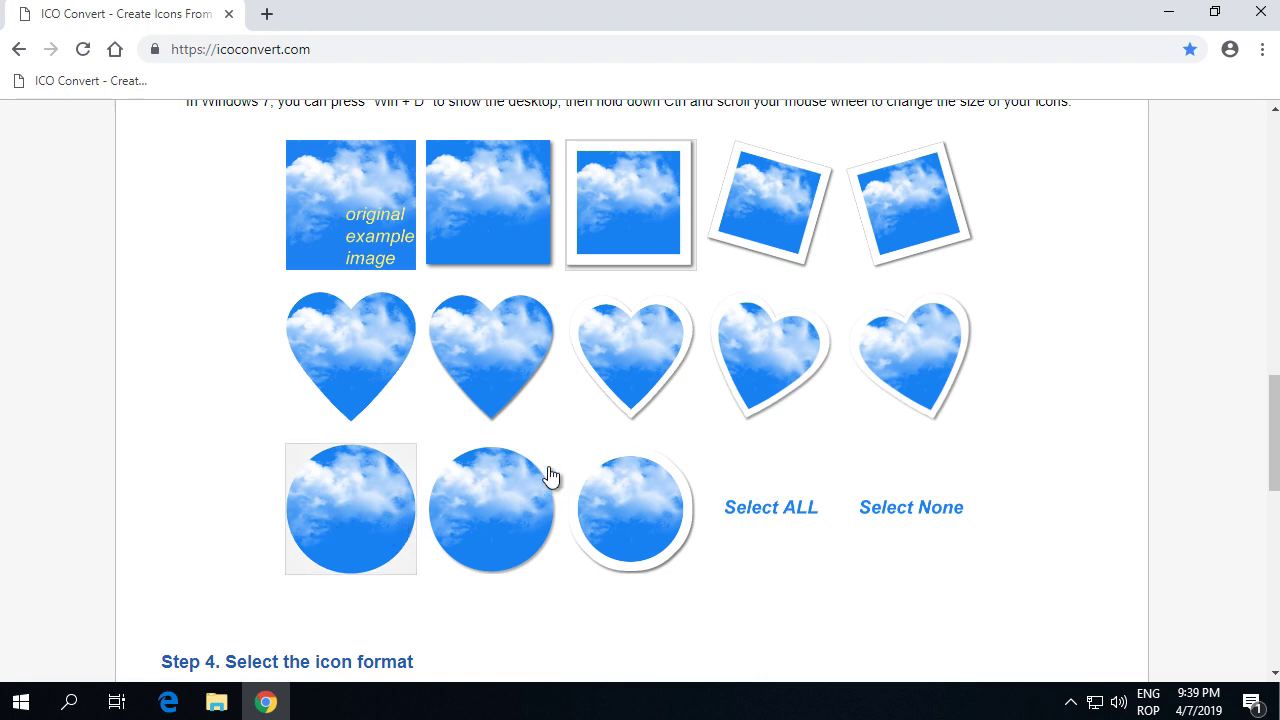
left_click(922, 209)
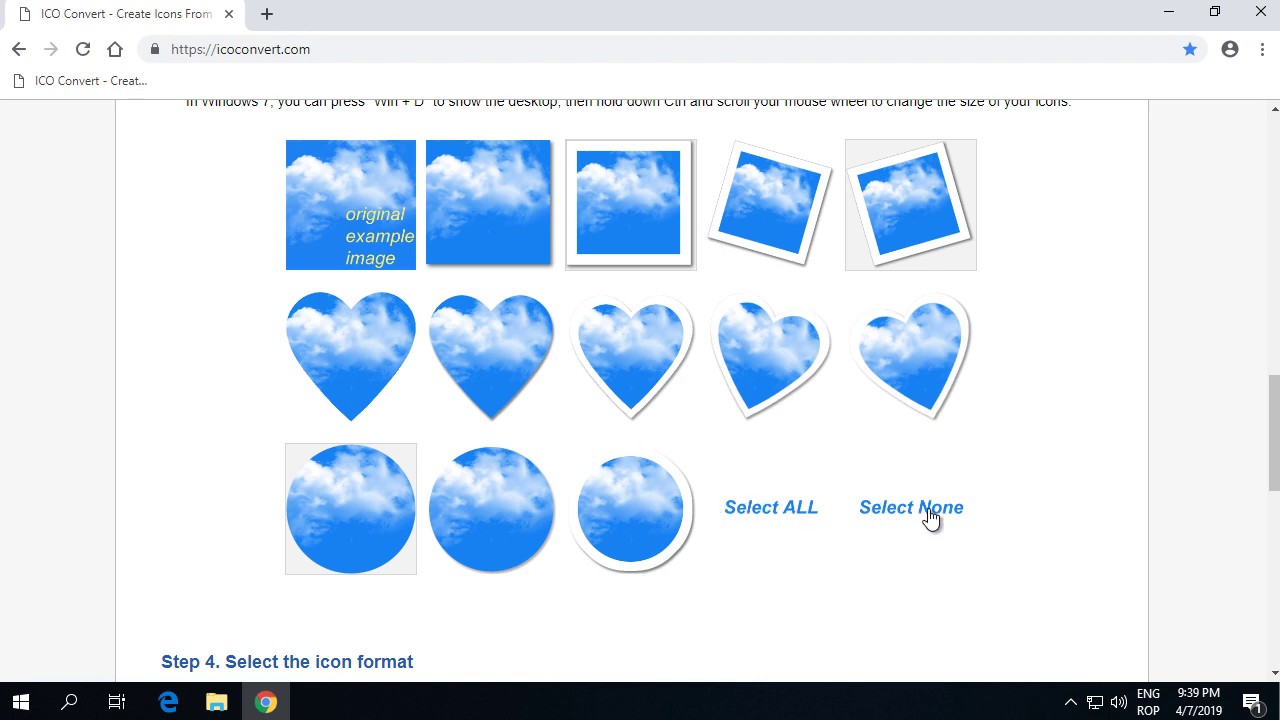
- Convert the image in the ICO for Windows 7, Windows 8, Vista and XP format and download the icons
scroll(193, 422, "down", 1)
scroll(107, 387, "down", 4)
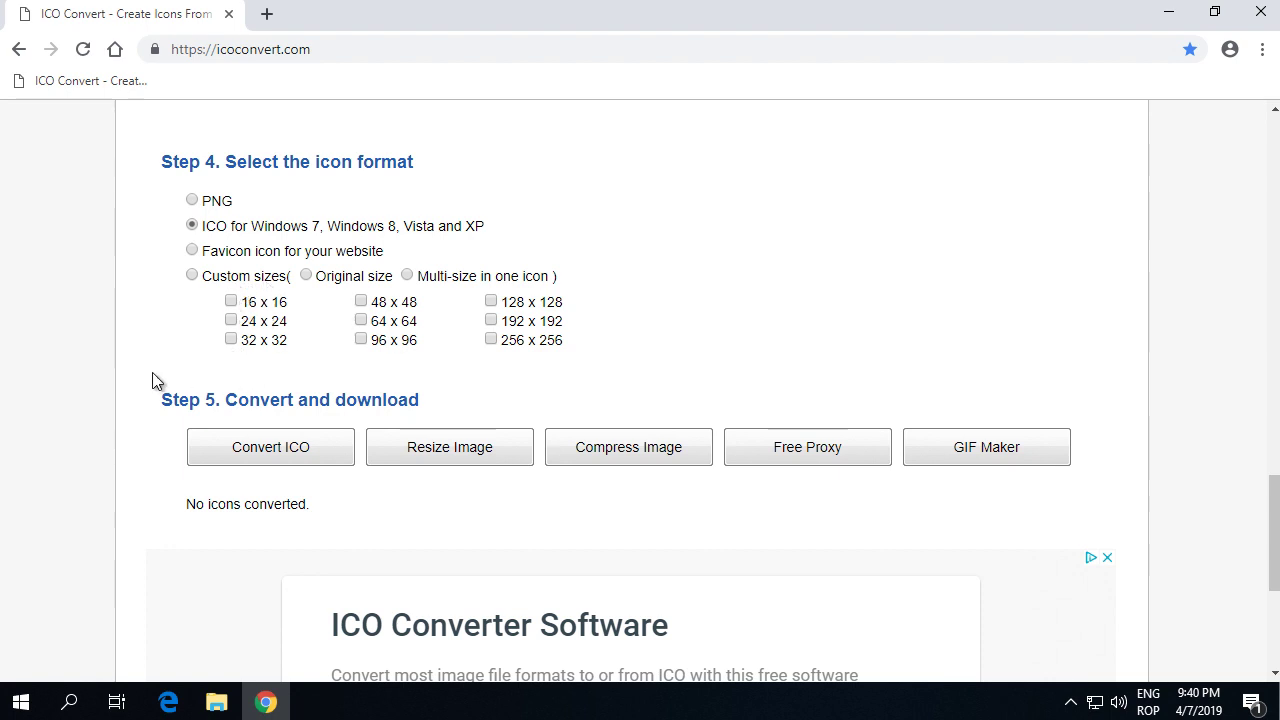
scroll(150, 376, "down", 1)
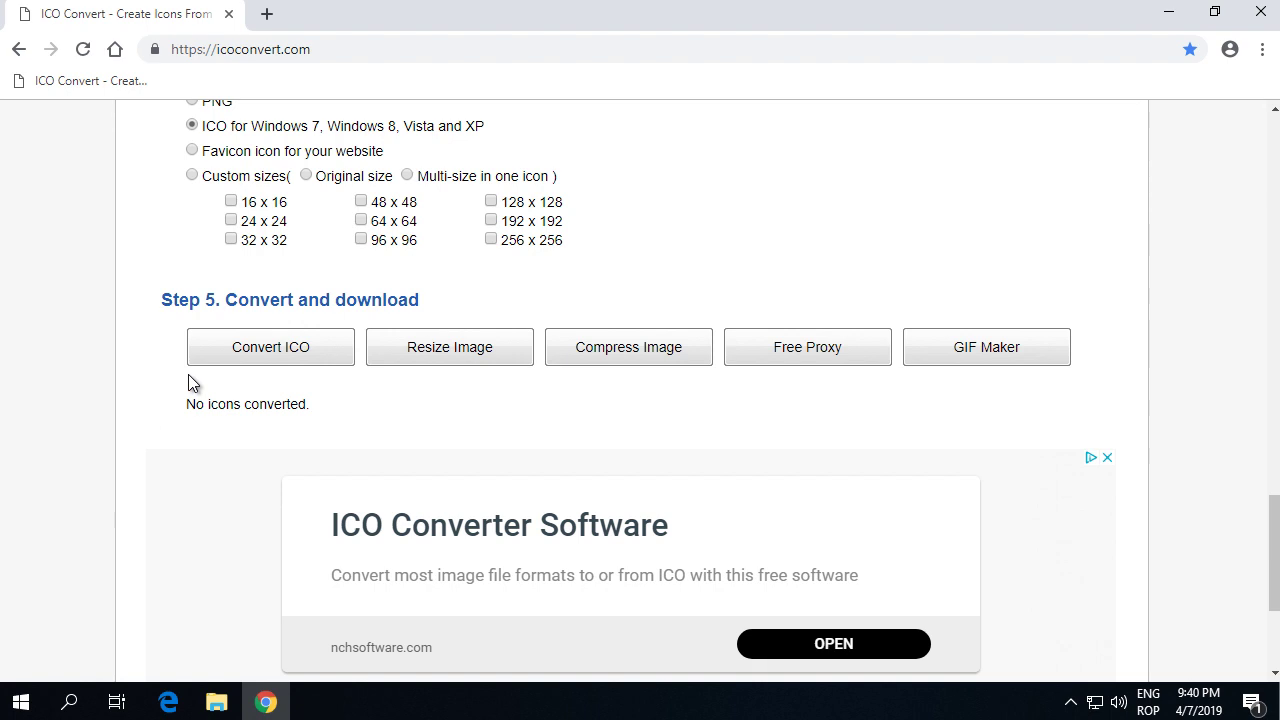
left_click(293, 357)
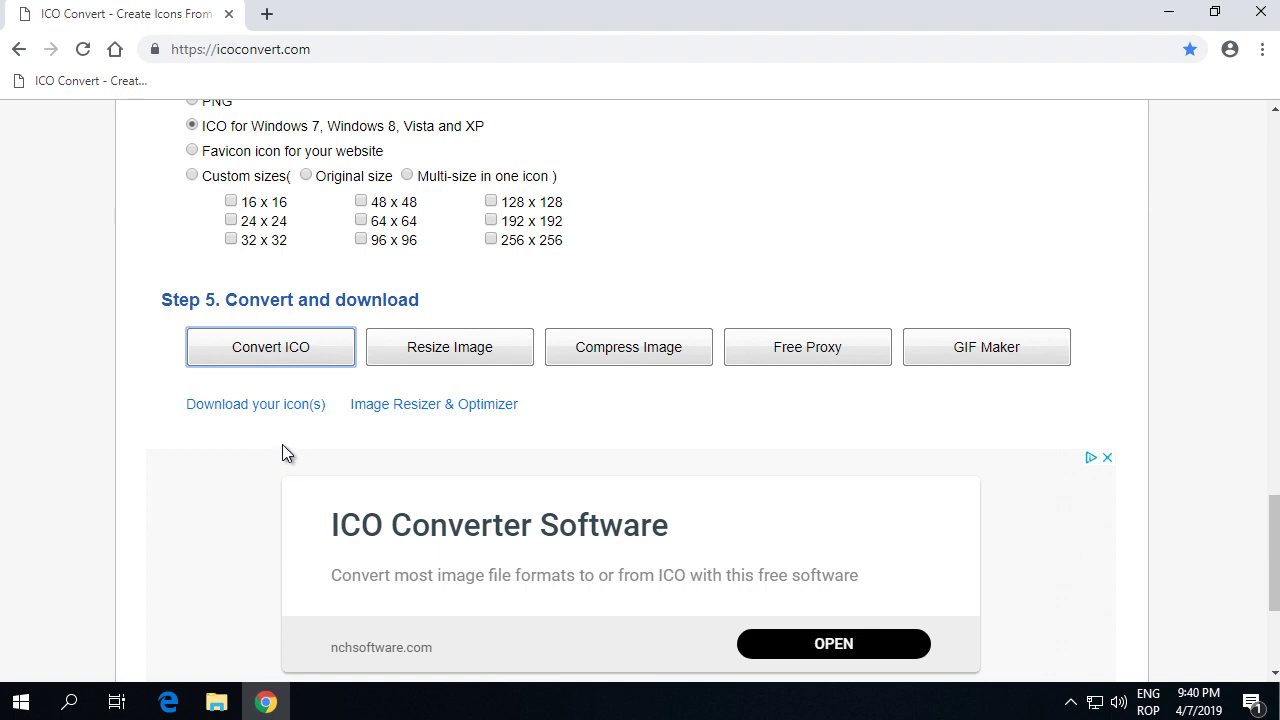
left_click(241, 414)
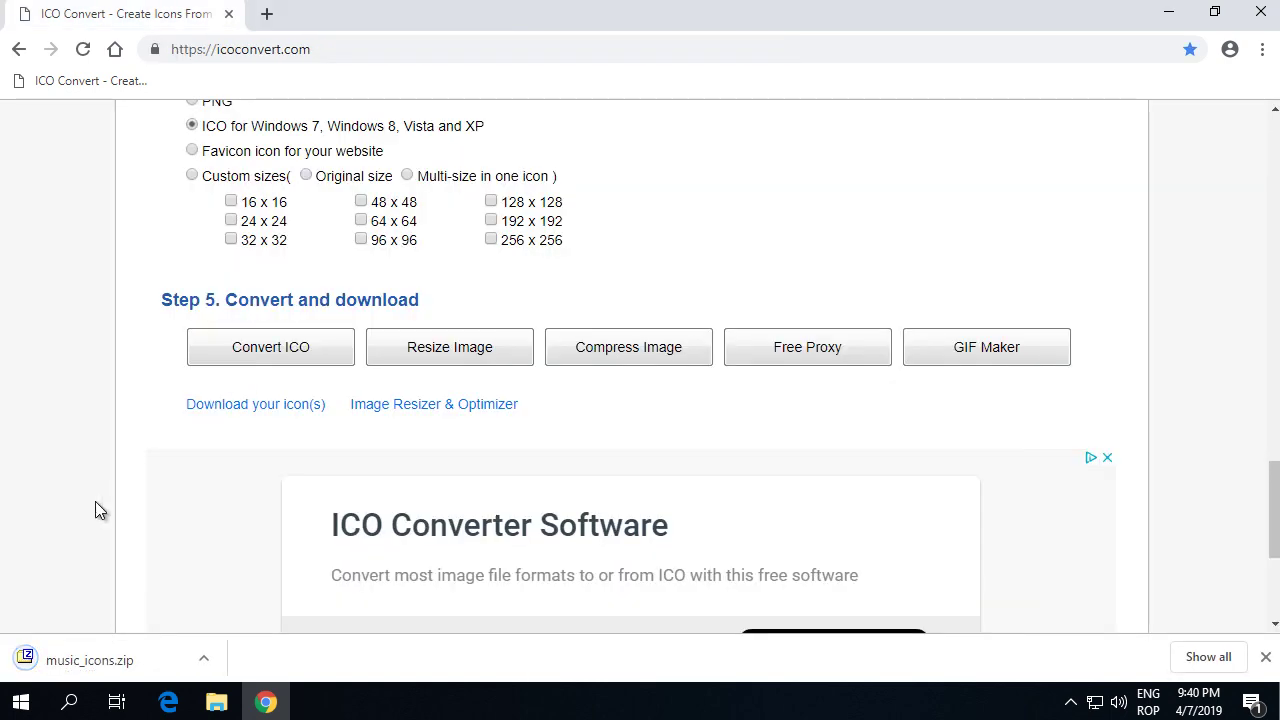
- Switch to File Explorer and extract music_icons.zip in the Downloads folder into a music_icons folder
scroll(86, 497, "up", 6)
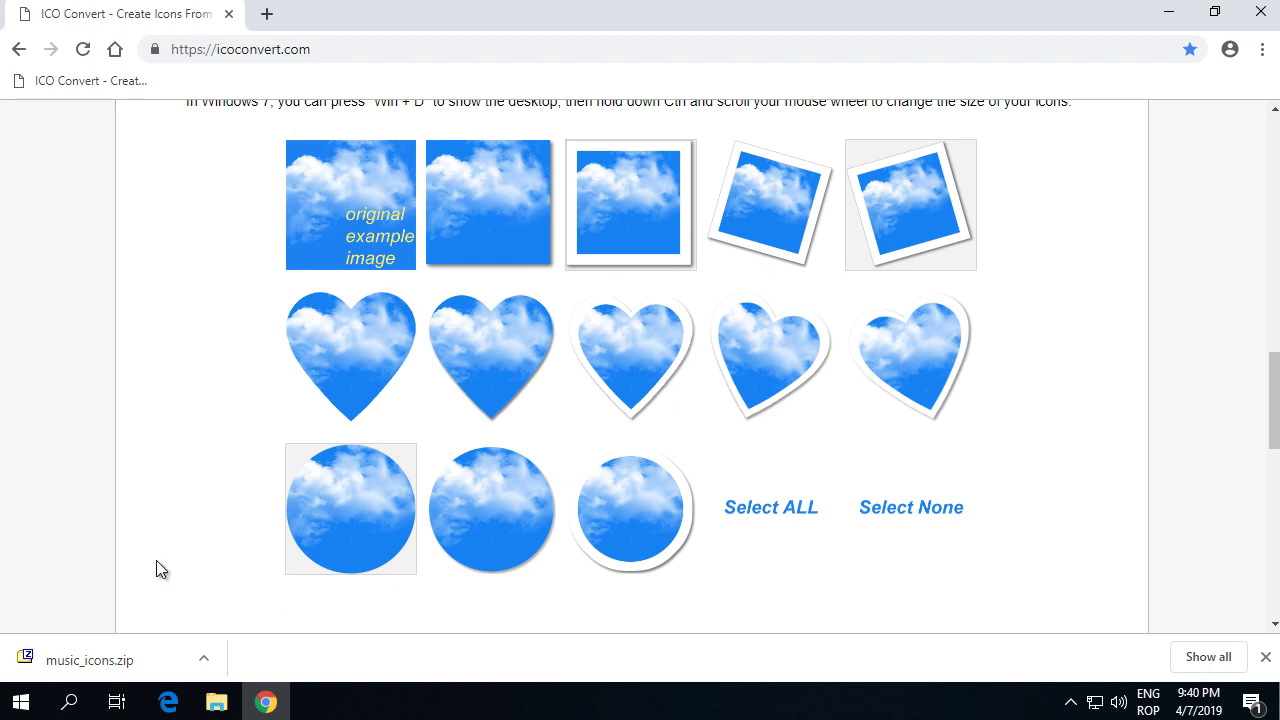
left_click(118, 672)
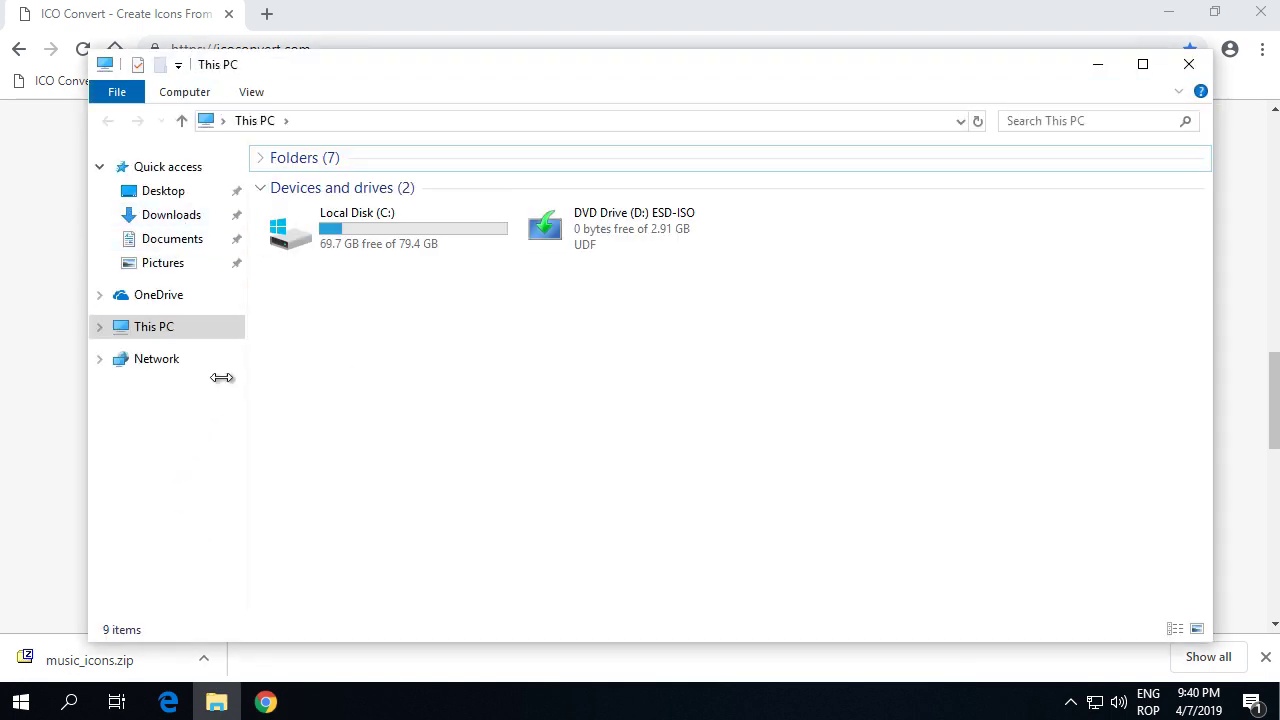
left_click(172, 216)
left_click(293, 188)
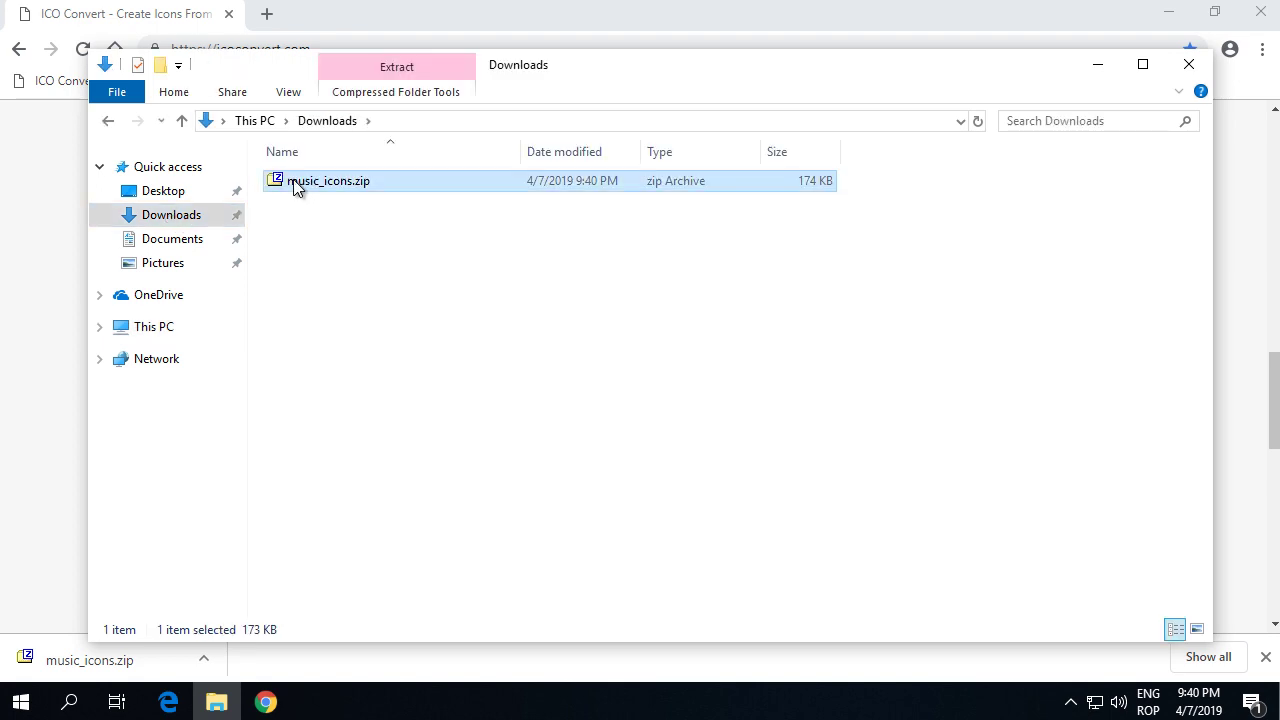
right_click(293, 188)
mouse_move(334, 217)
left_click(646, 306)
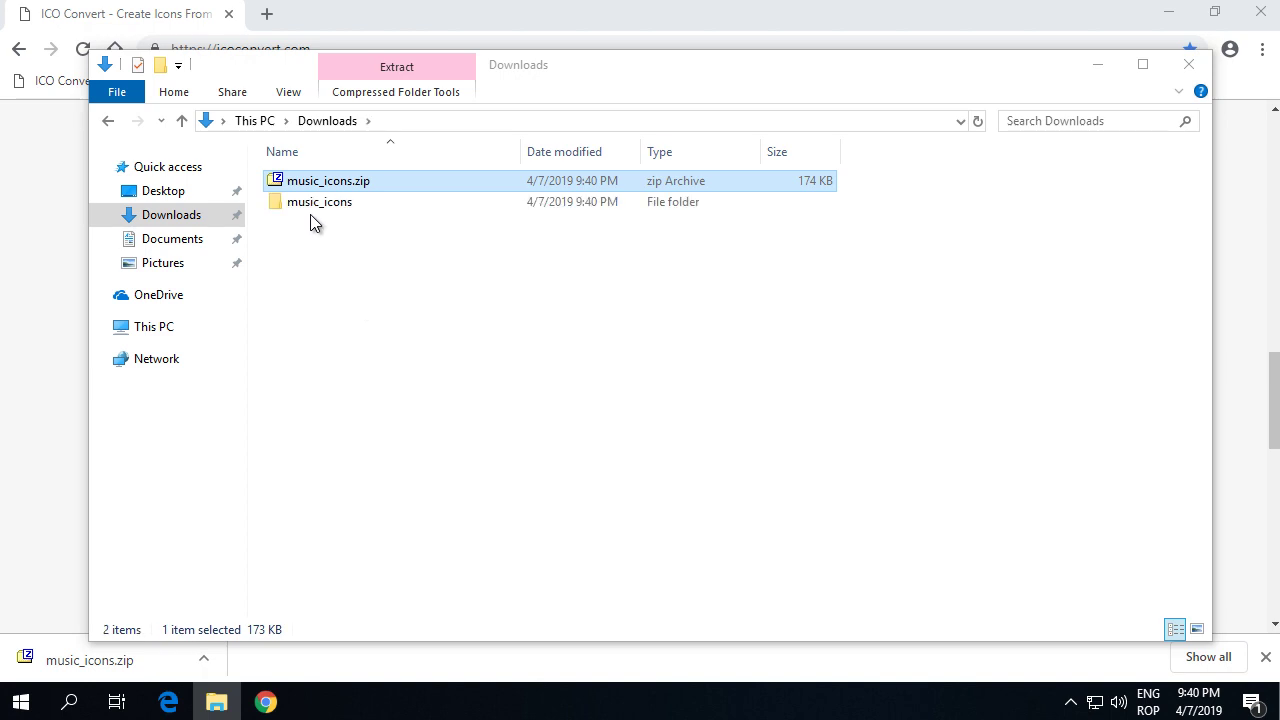
- Open music_u5A_1.ico from the music_icons folder, making Photos the default app for .ico files
double_click(312, 205)
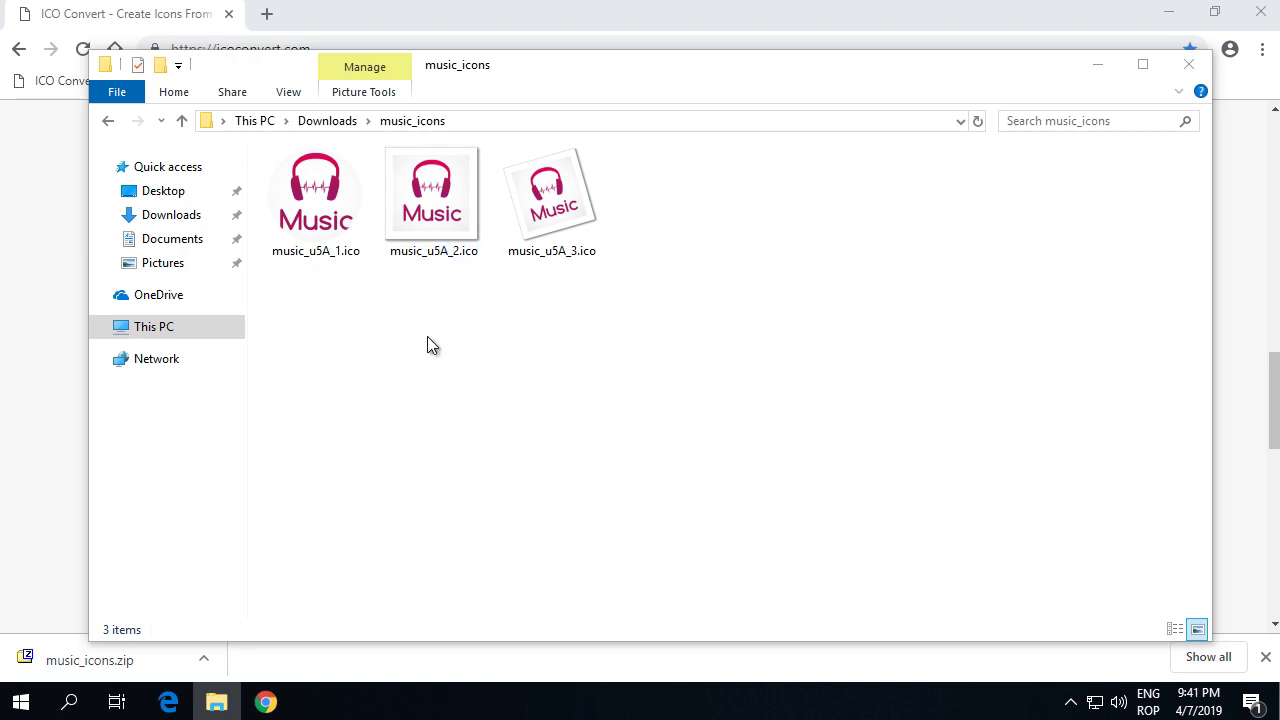
double_click(313, 202)
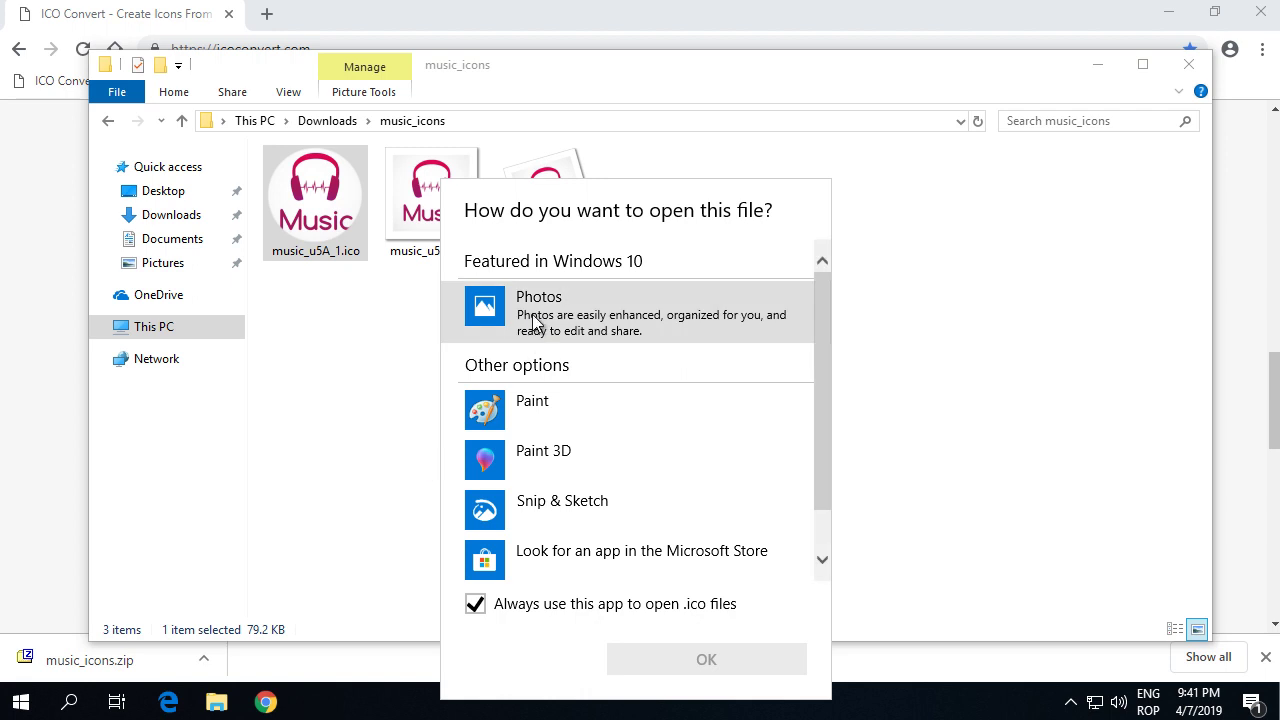
left_click(531, 330)
left_click(722, 660)
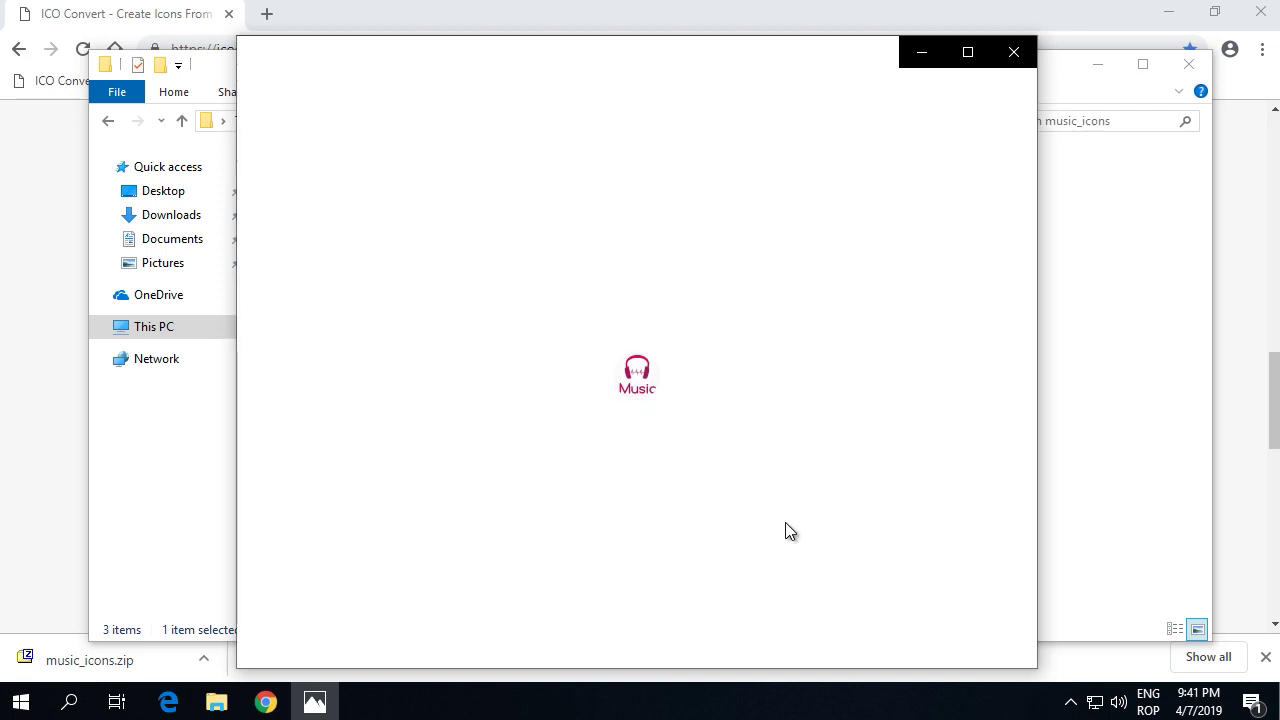
- View the other two icons in Photos, ending at music_u5A_3.ico, and close the viewer
left_click(988, 376)
left_click(987, 377)
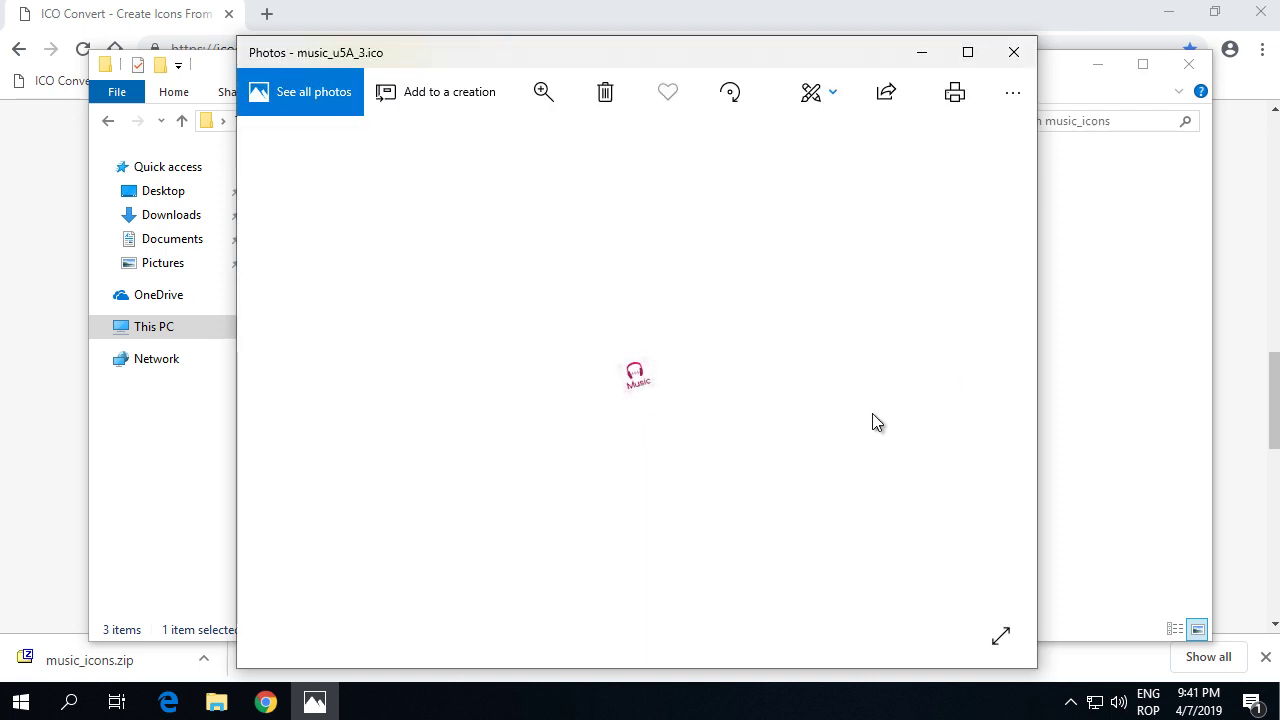
left_click(1028, 57)
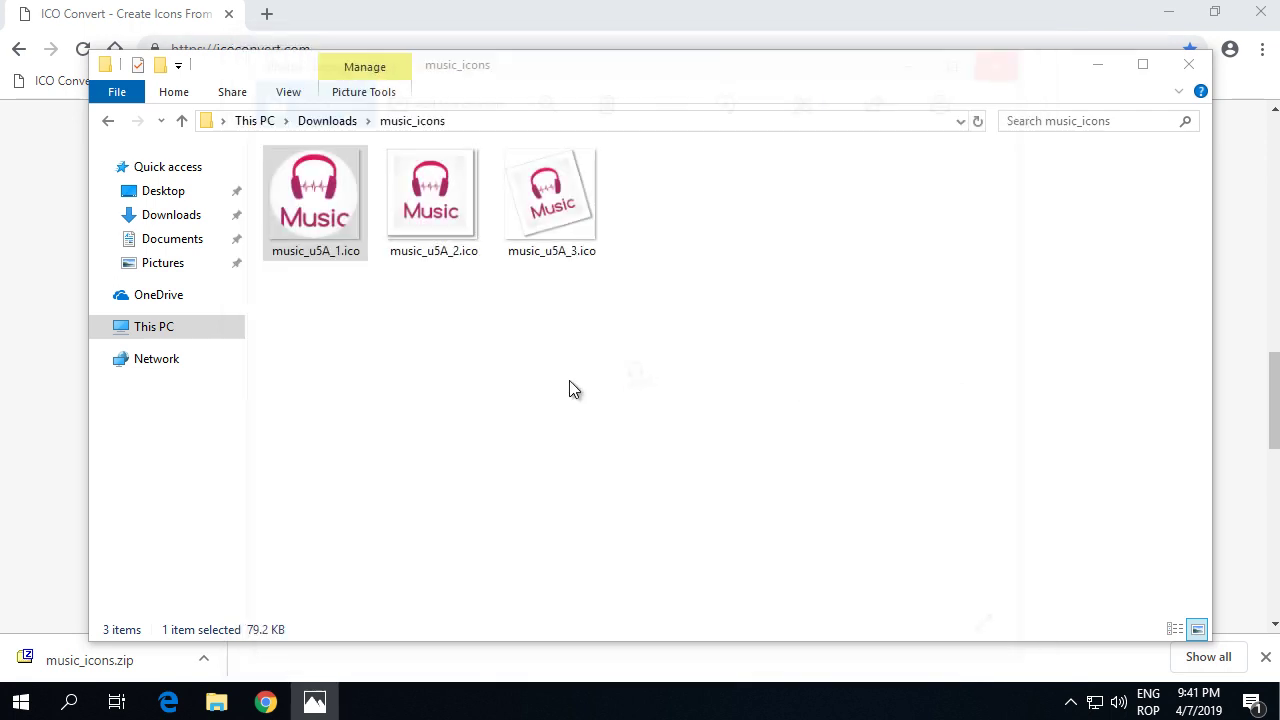
- Close the music_icons folder window and the web browser to return to the desktop
left_click(532, 300)
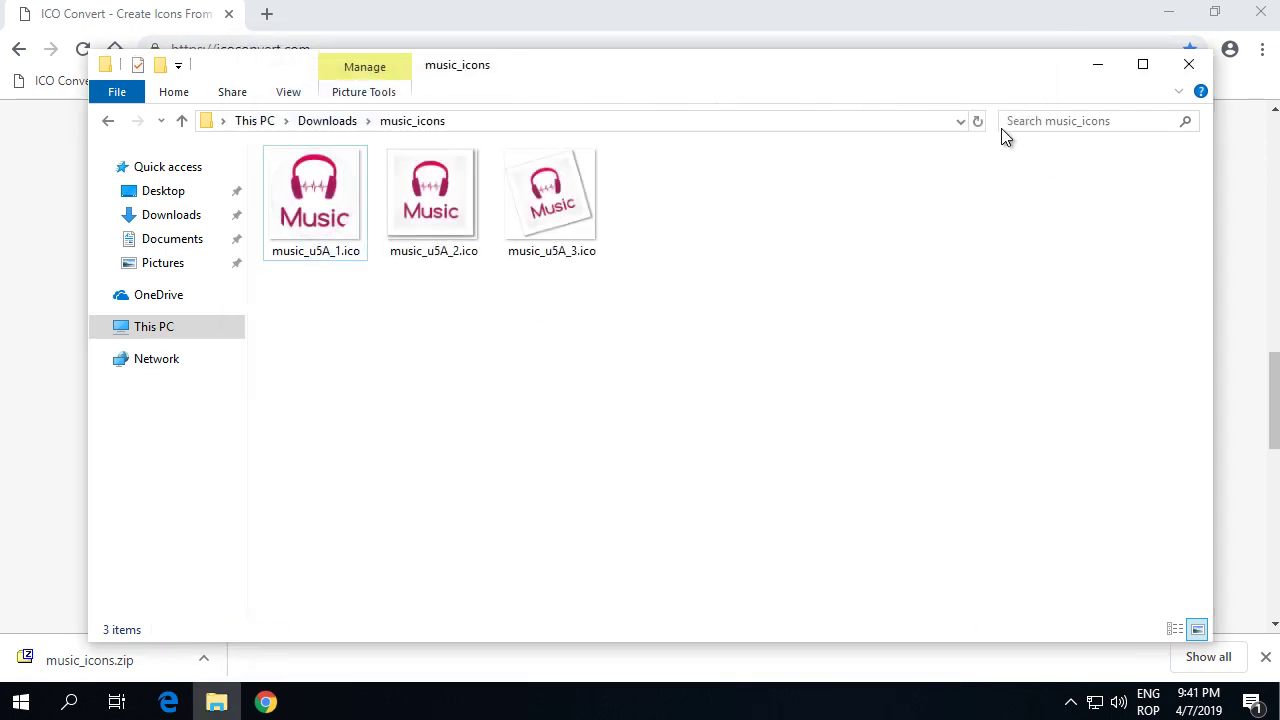
left_click(1180, 91)
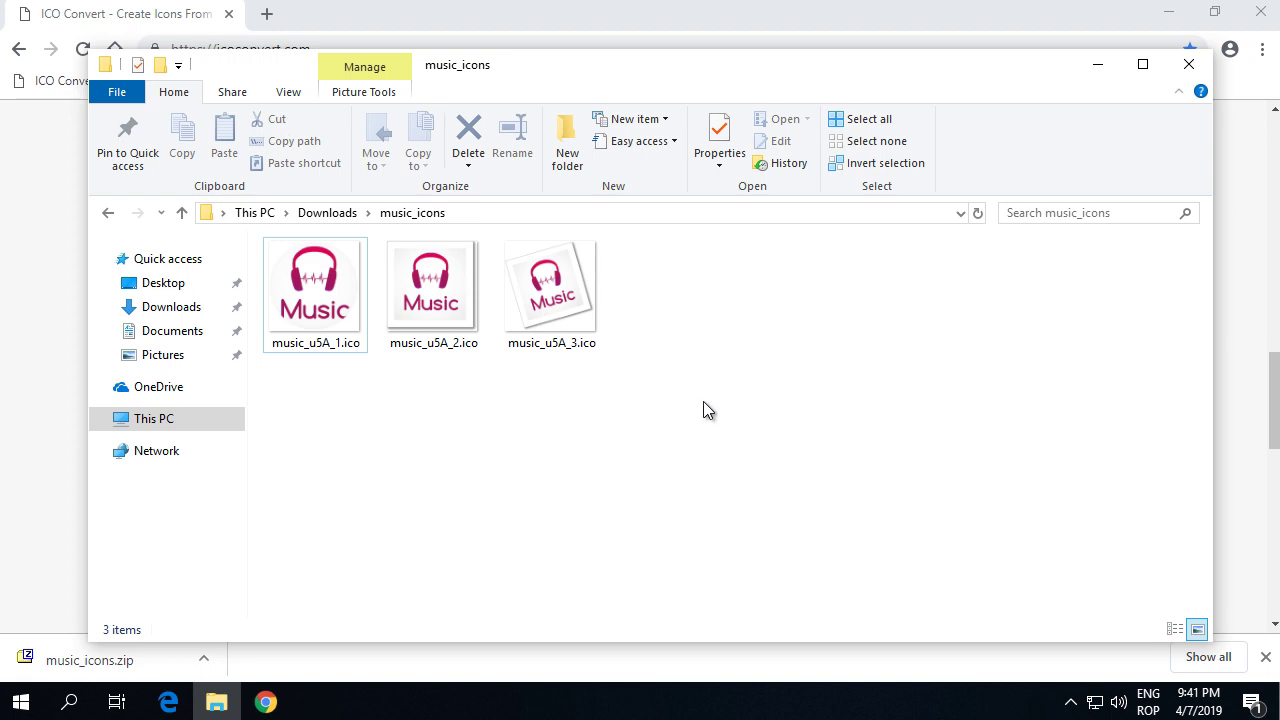
left_click(1188, 64)
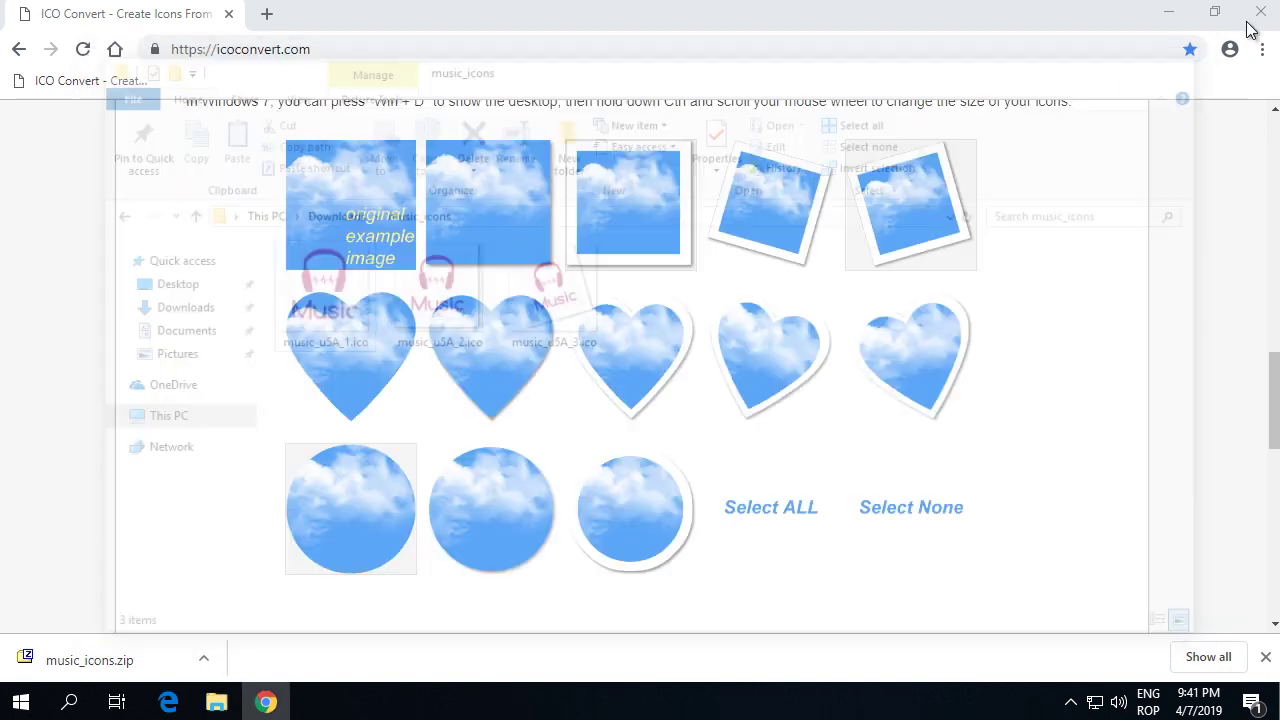
left_click(1260, 12)
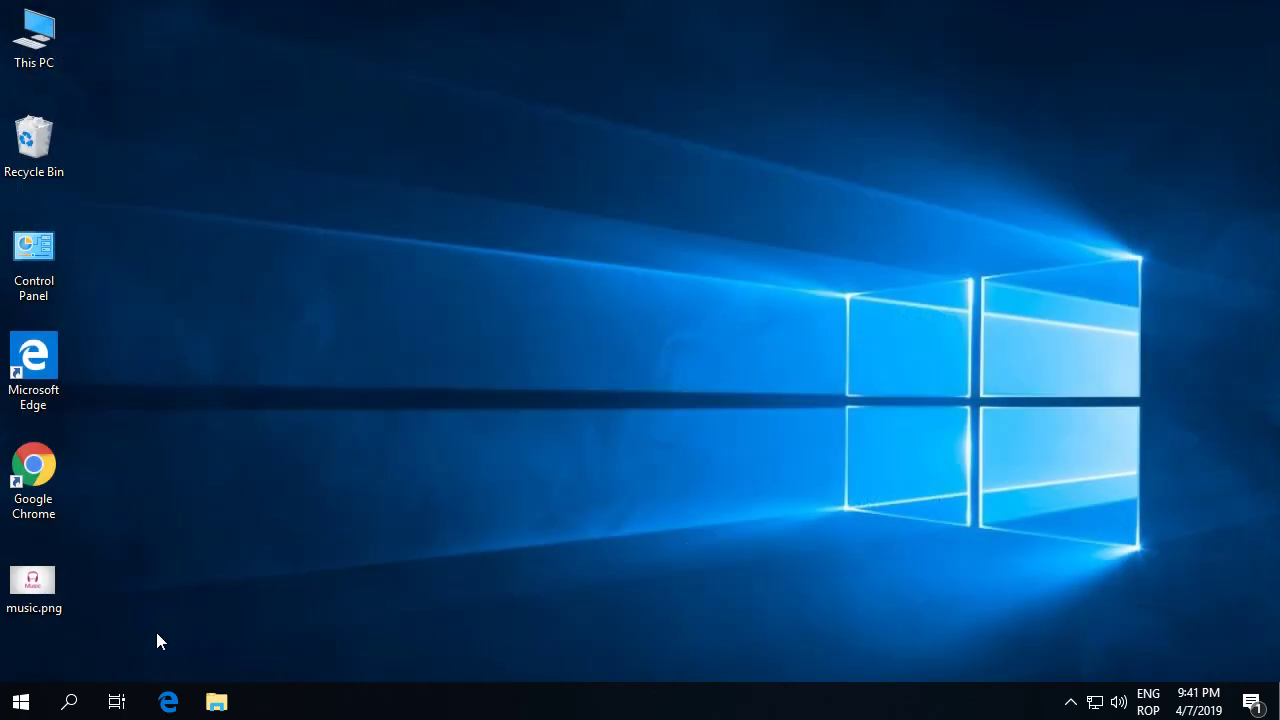
- Create three new folders on the desktop, keeping their default names
right_click(99, 56)
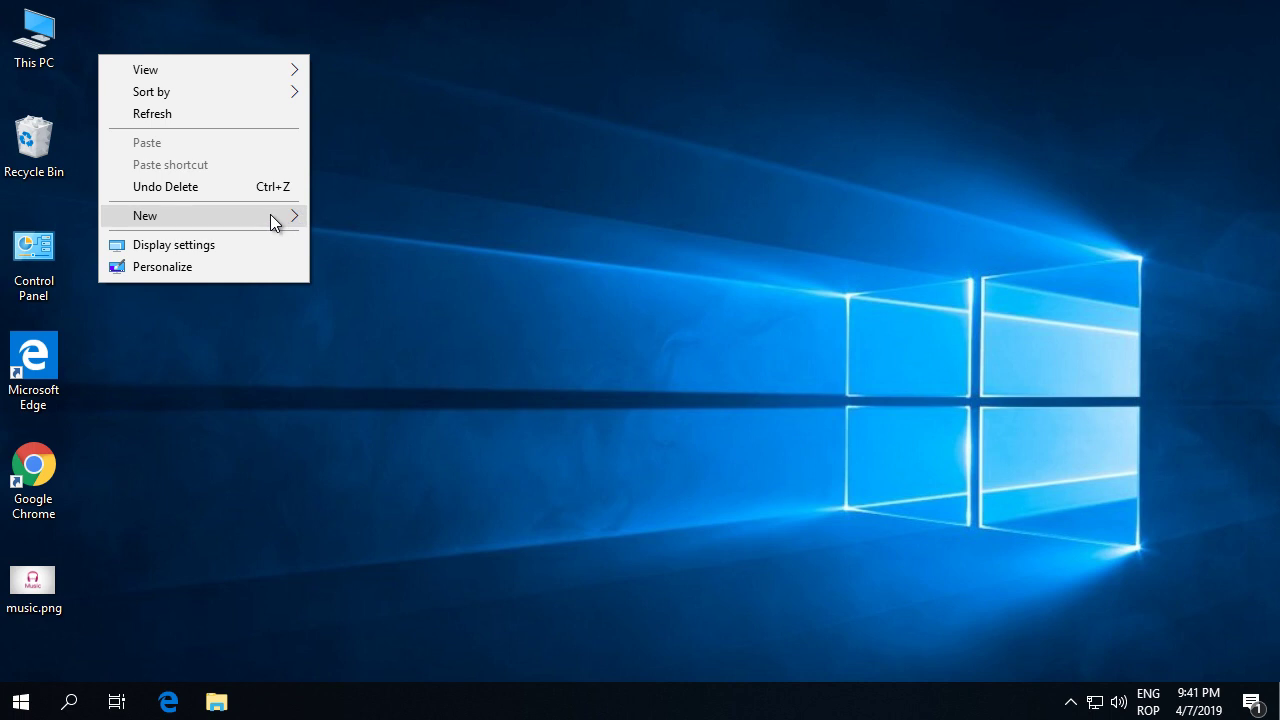
mouse_move(270, 214)
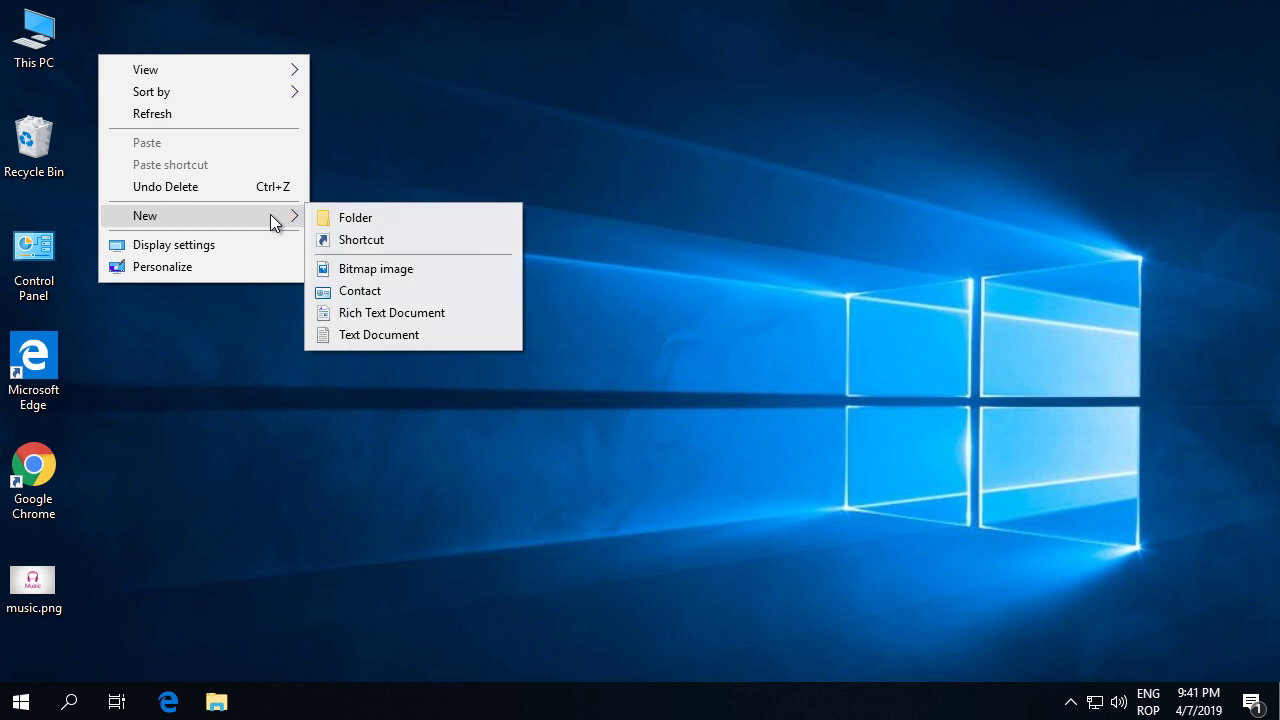
left_click(346, 216)
key("Return")
right_click(97, 122)
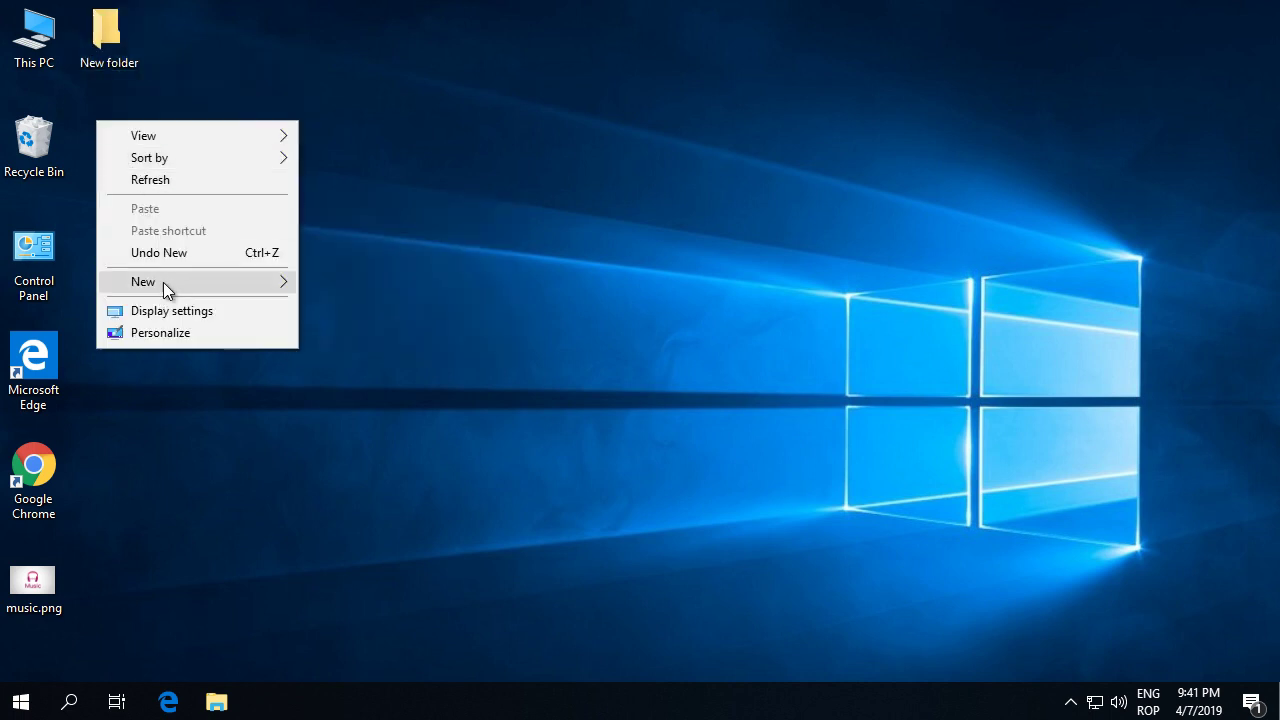
left_click(302, 283)
key("Return")
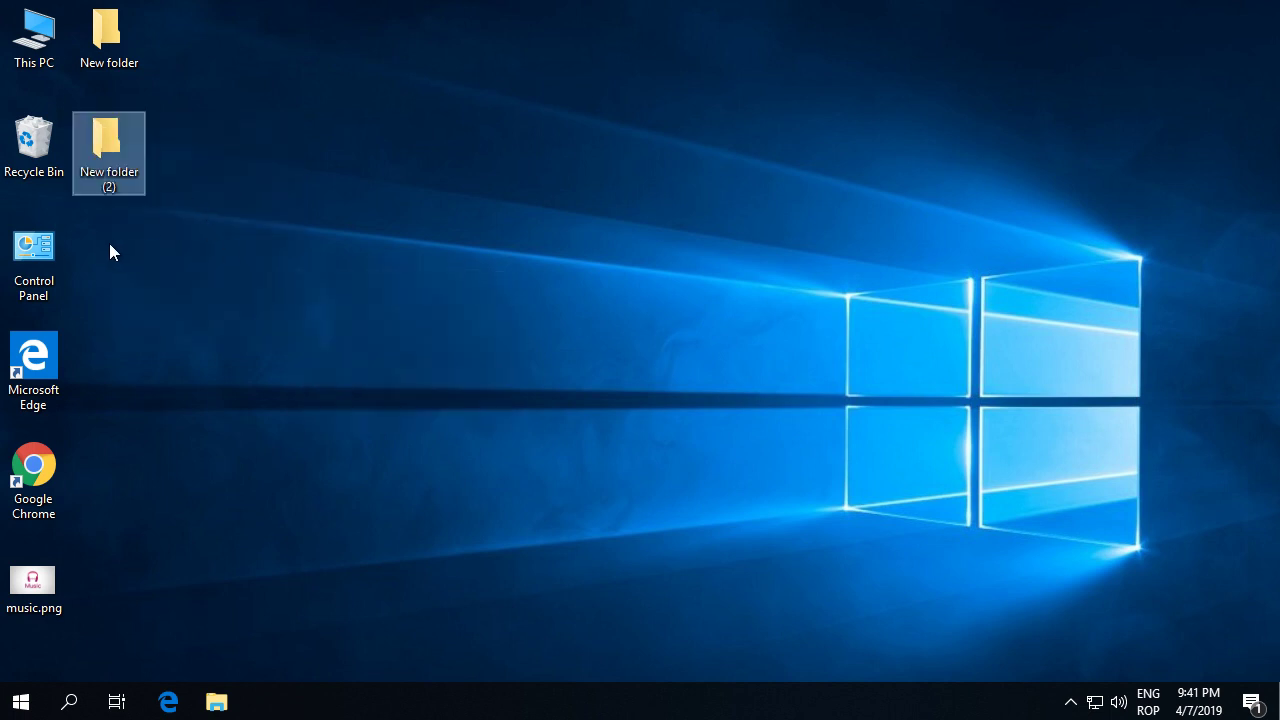
right_click(110, 244)
mouse_move(165, 406)
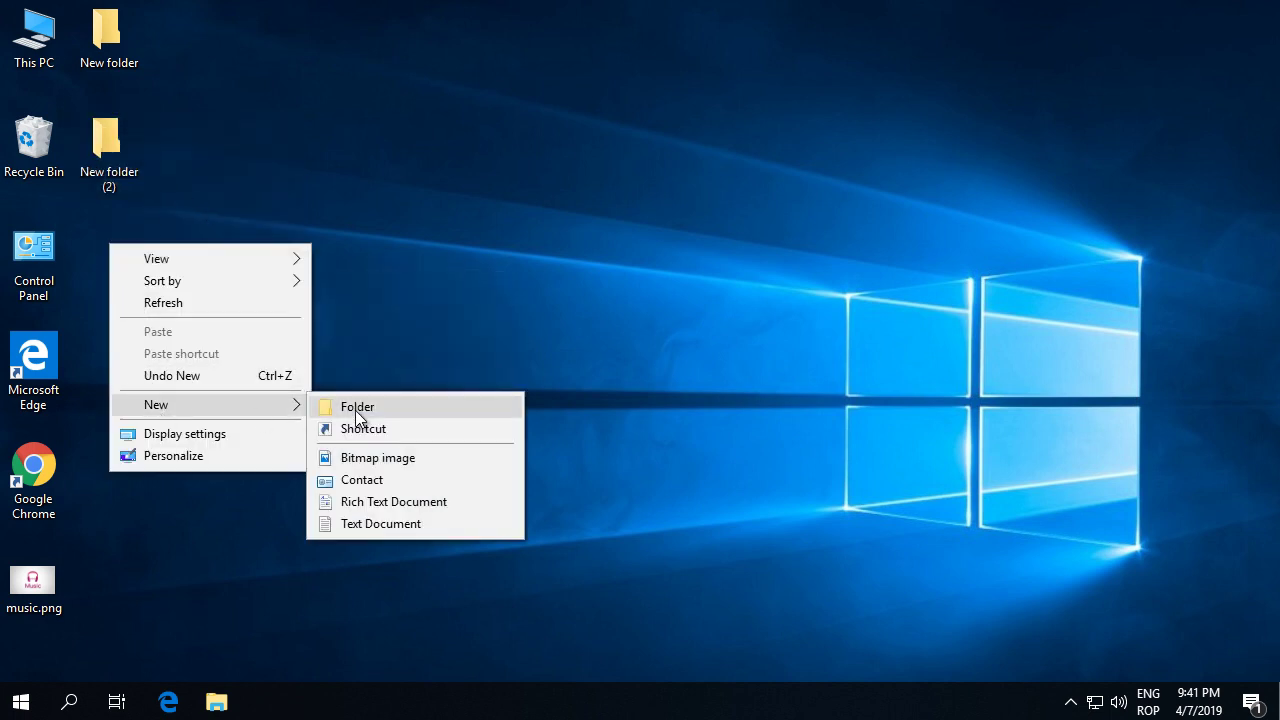
left_click(355, 407)
key("Return")
- Change the icon of the desktop folder New folder to music_u5A_1.ico from the music_icons folder in Downloads, and apply it
left_click(125, 45)
right_click(119, 38)
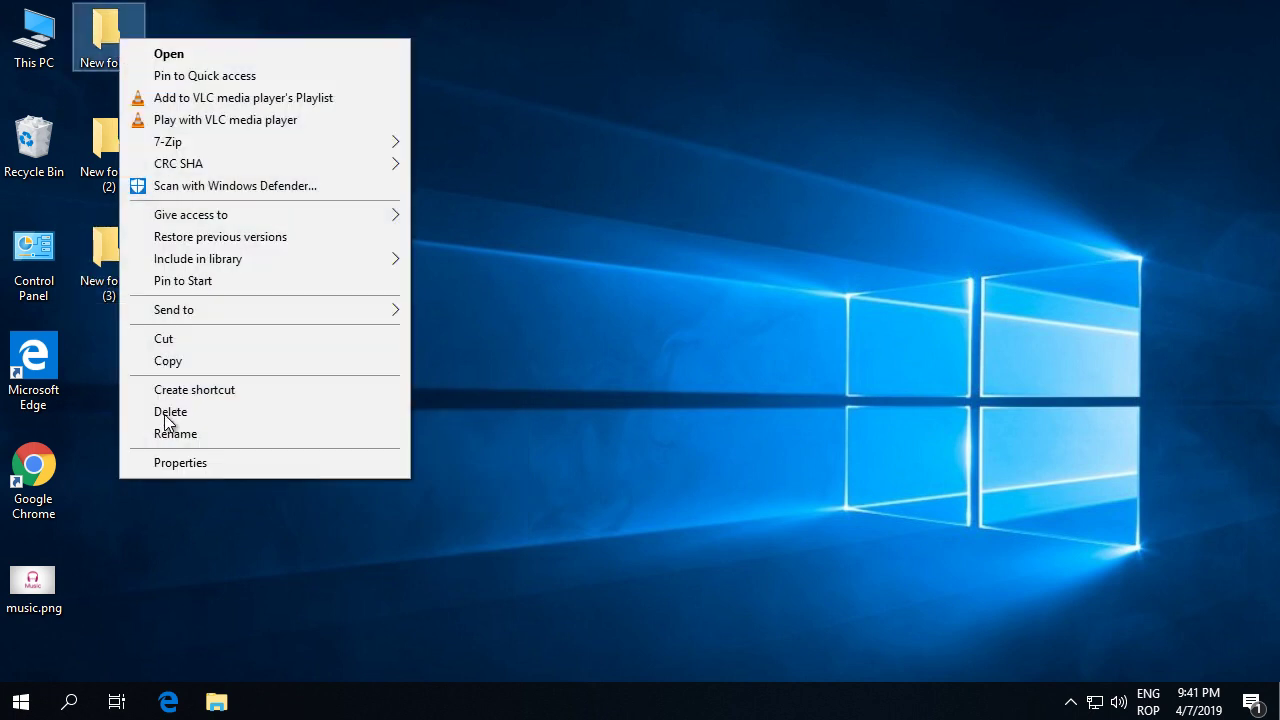
left_click(167, 460)
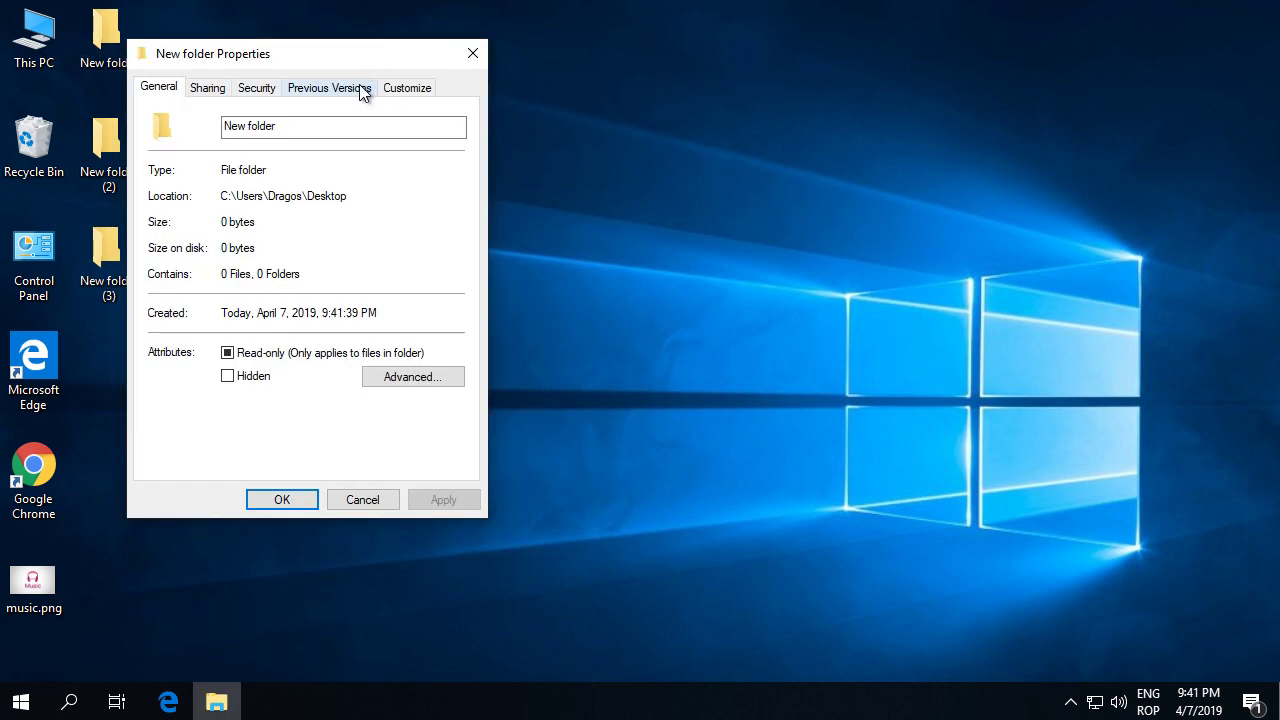
left_click(393, 89)
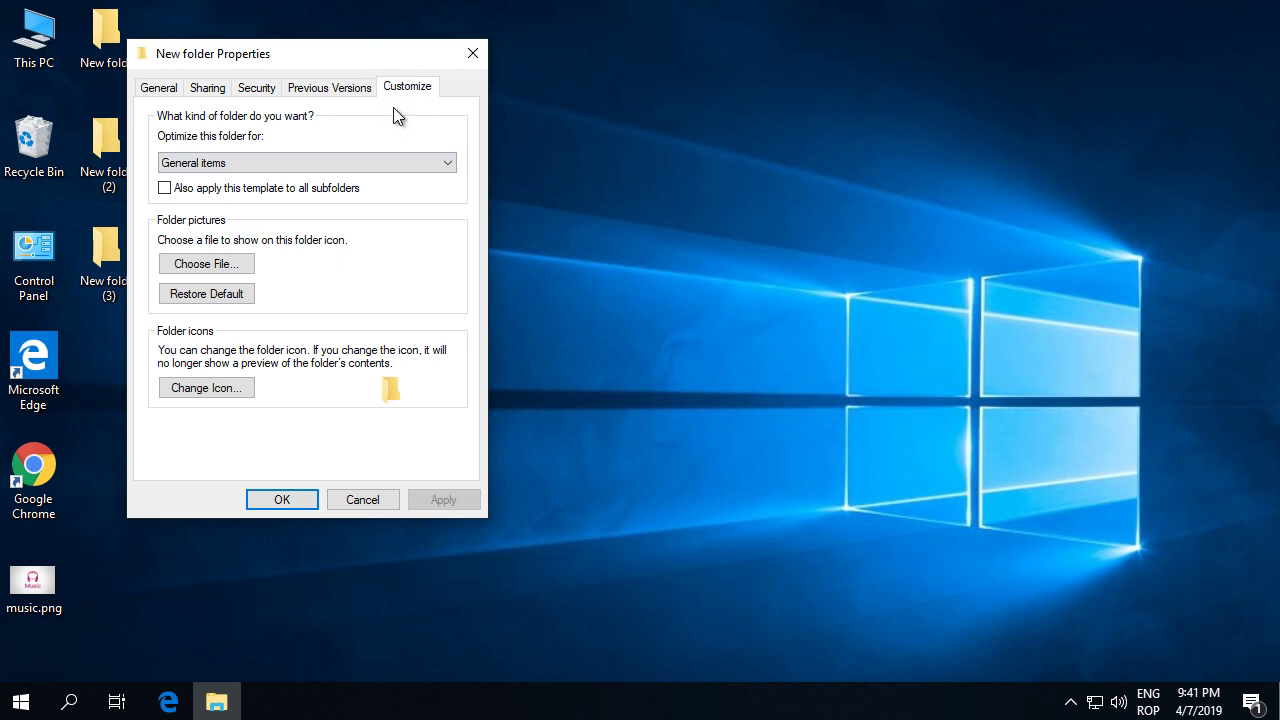
left_click(218, 387)
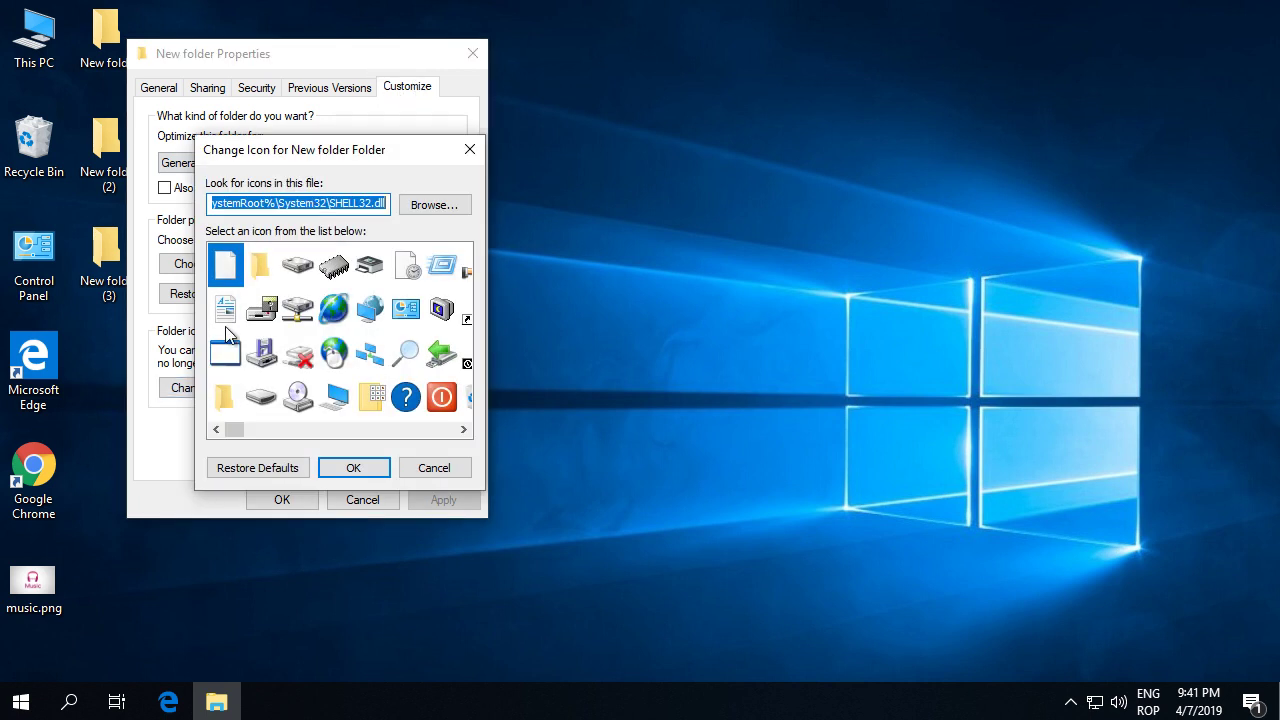
left_click(412, 204)
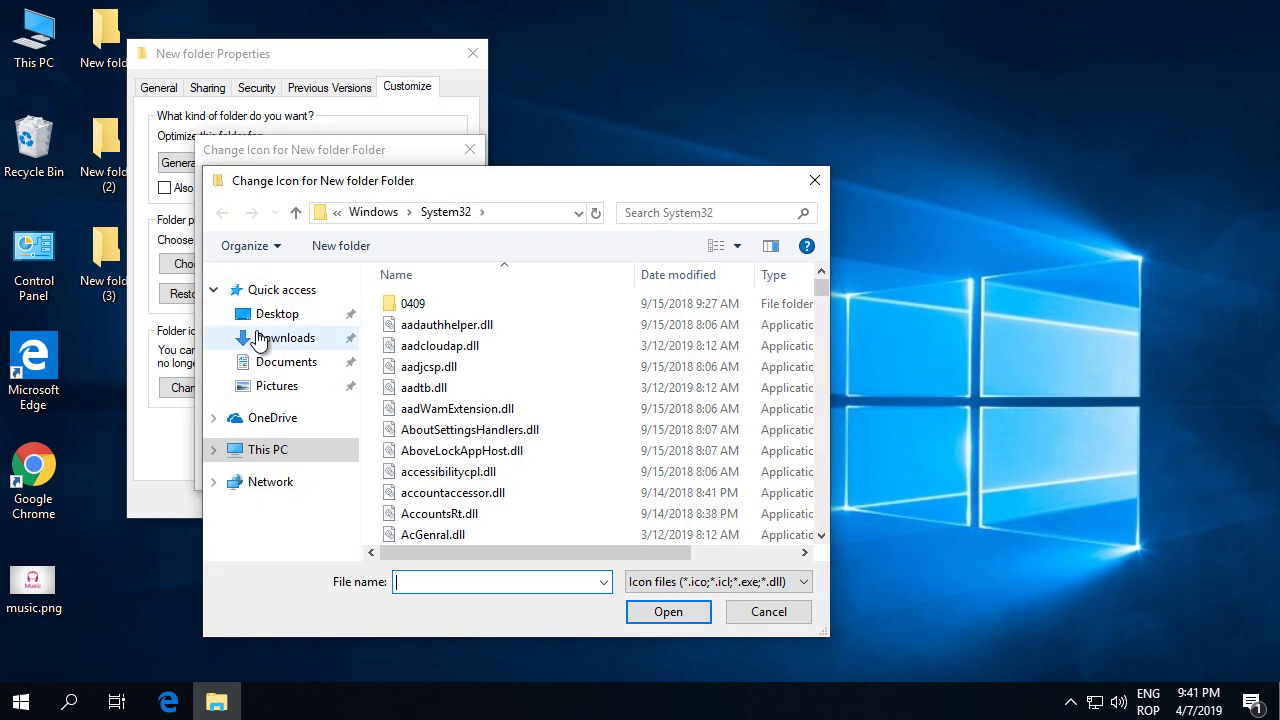
left_click(268, 340)
double_click(423, 305)
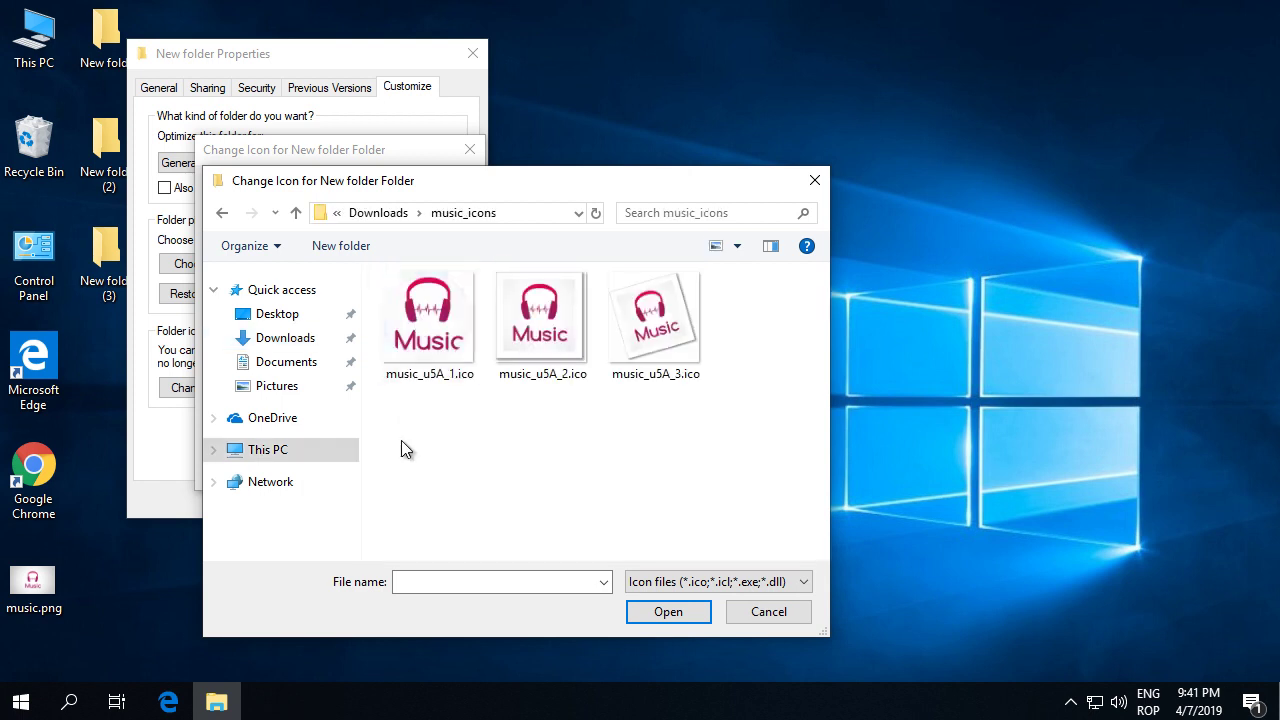
left_click(433, 376)
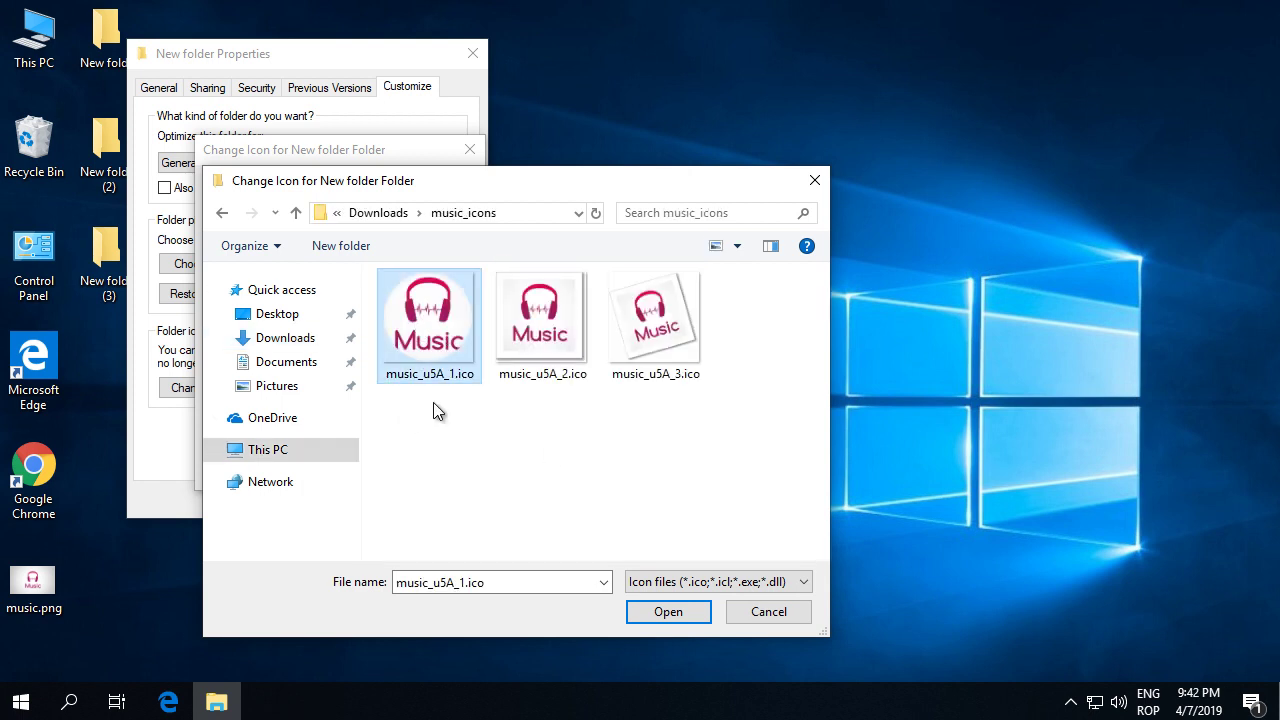
left_click(647, 617)
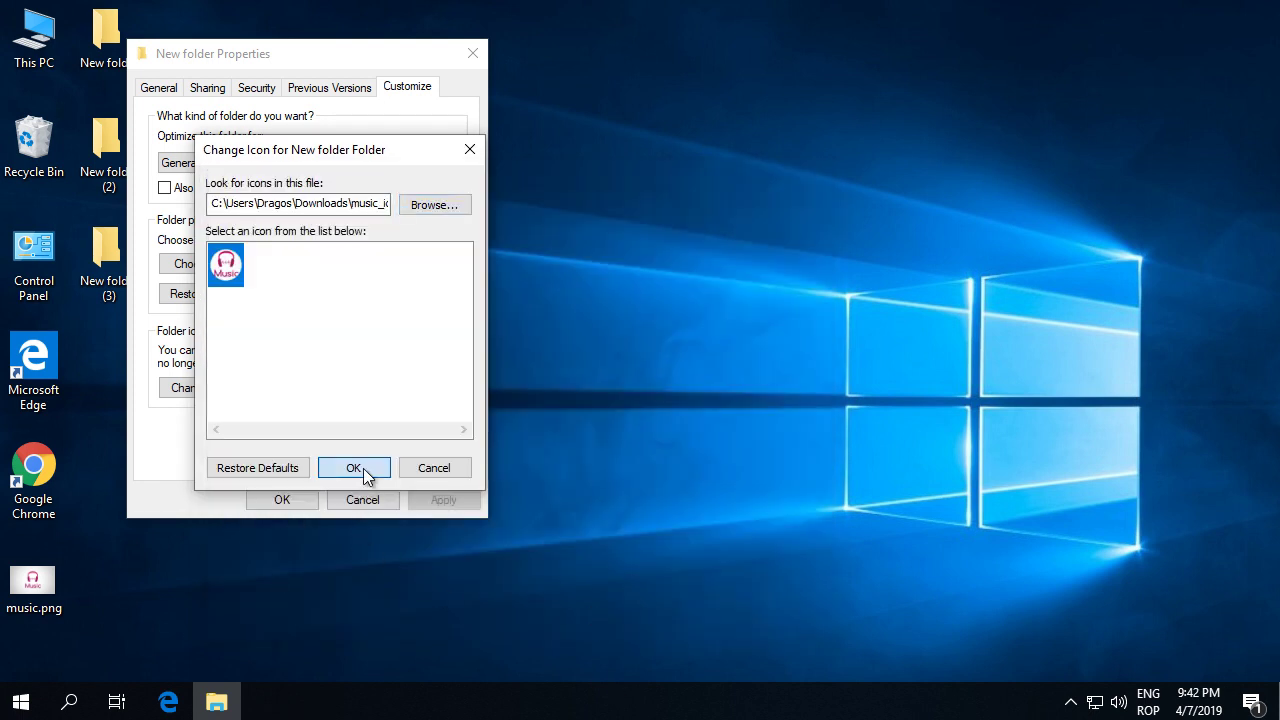
left_click(364, 469)
left_click(437, 501)
left_click(273, 503)
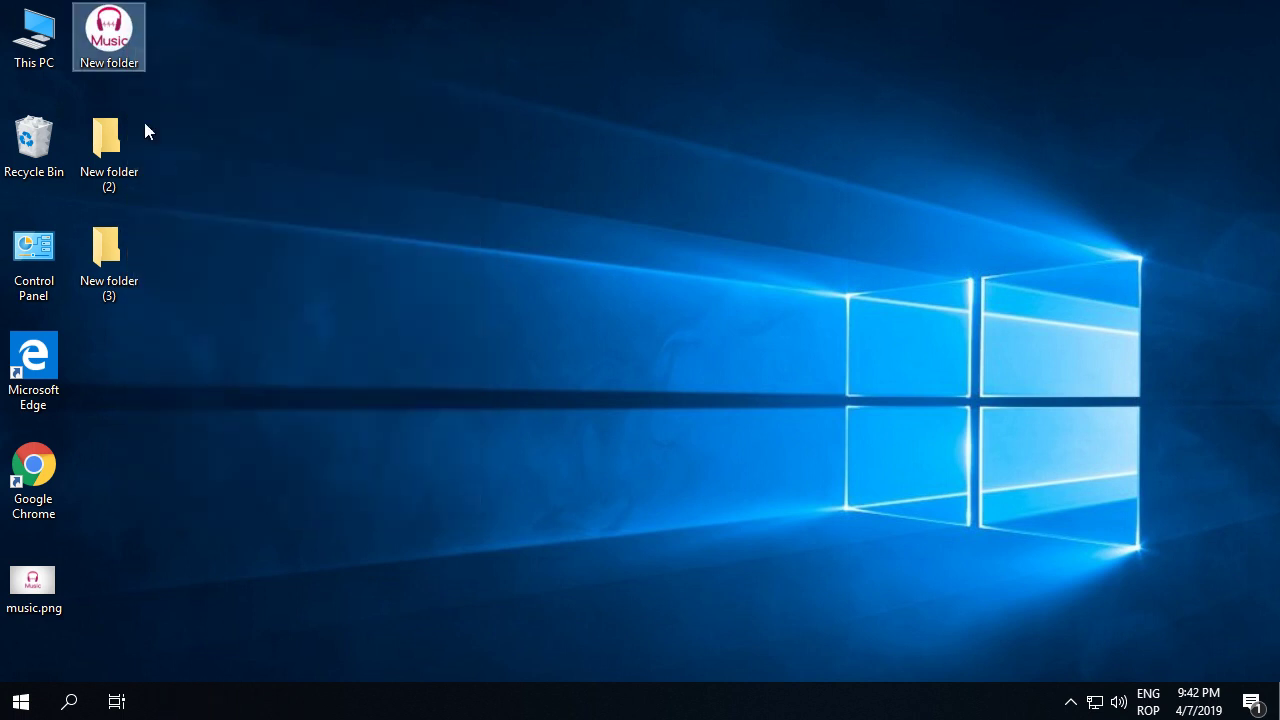
- Change the icon of the desktop folder New folder (2) to music_u5A_2.ico from the music_icons folder, and apply it
right_click(108, 131)
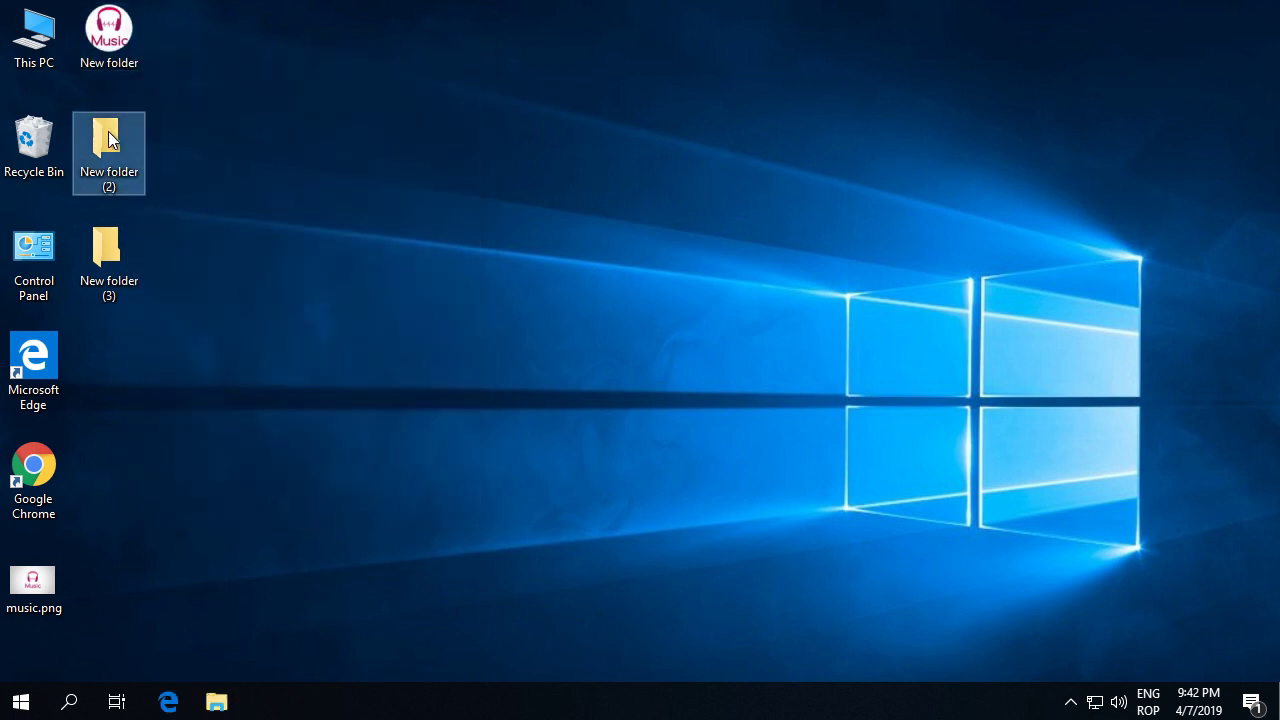
left_click(190, 555)
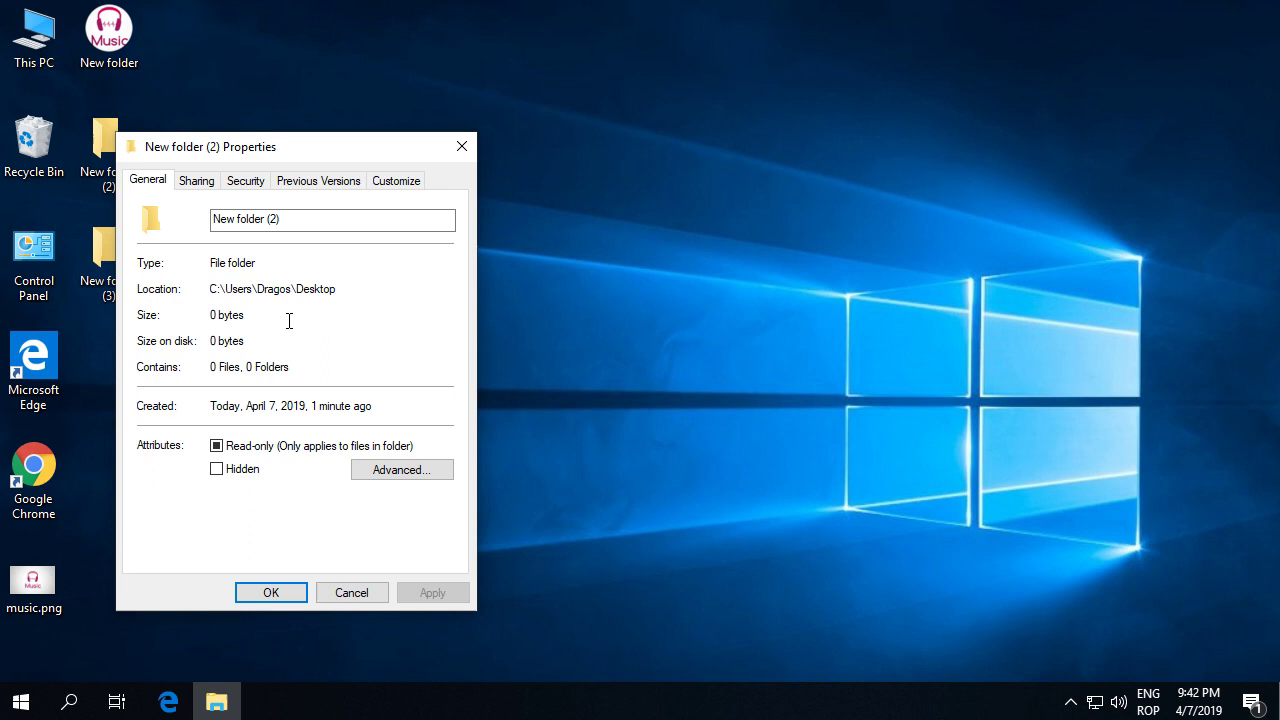
left_click(385, 182)
left_click(205, 481)
left_click(414, 297)
left_click(541, 318)
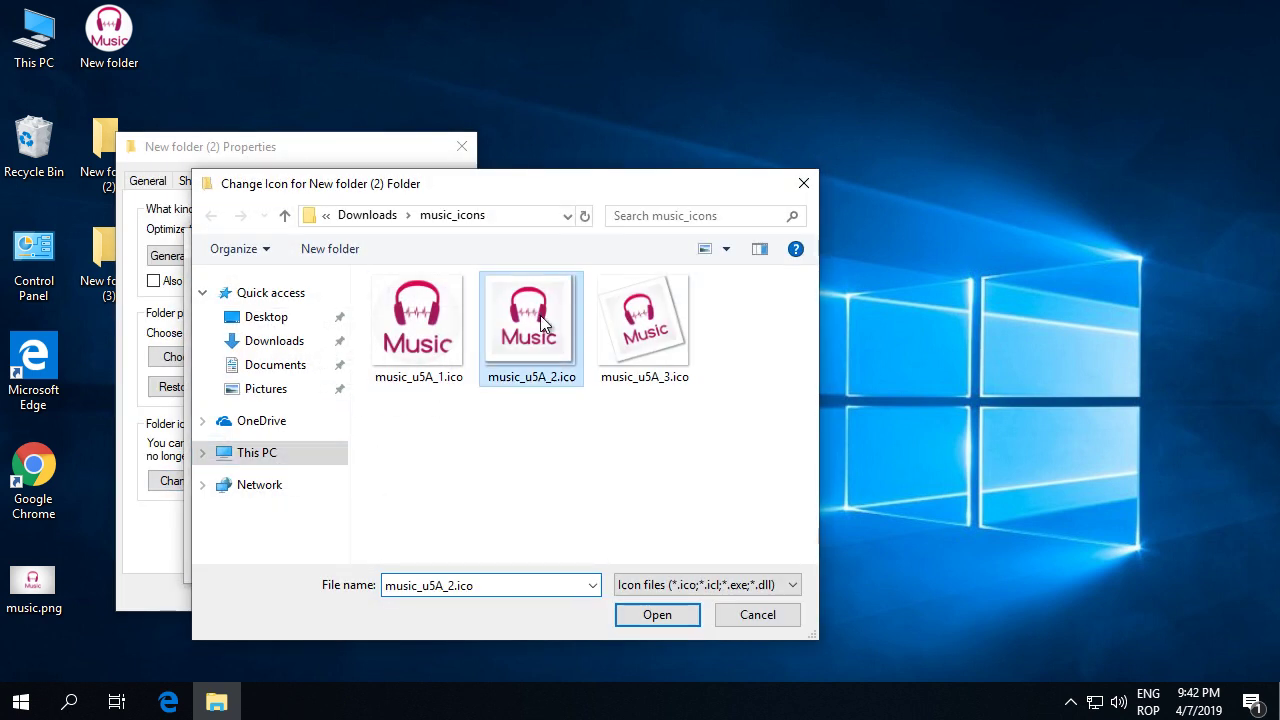
left_click(630, 614)
left_click(337, 560)
left_click(433, 595)
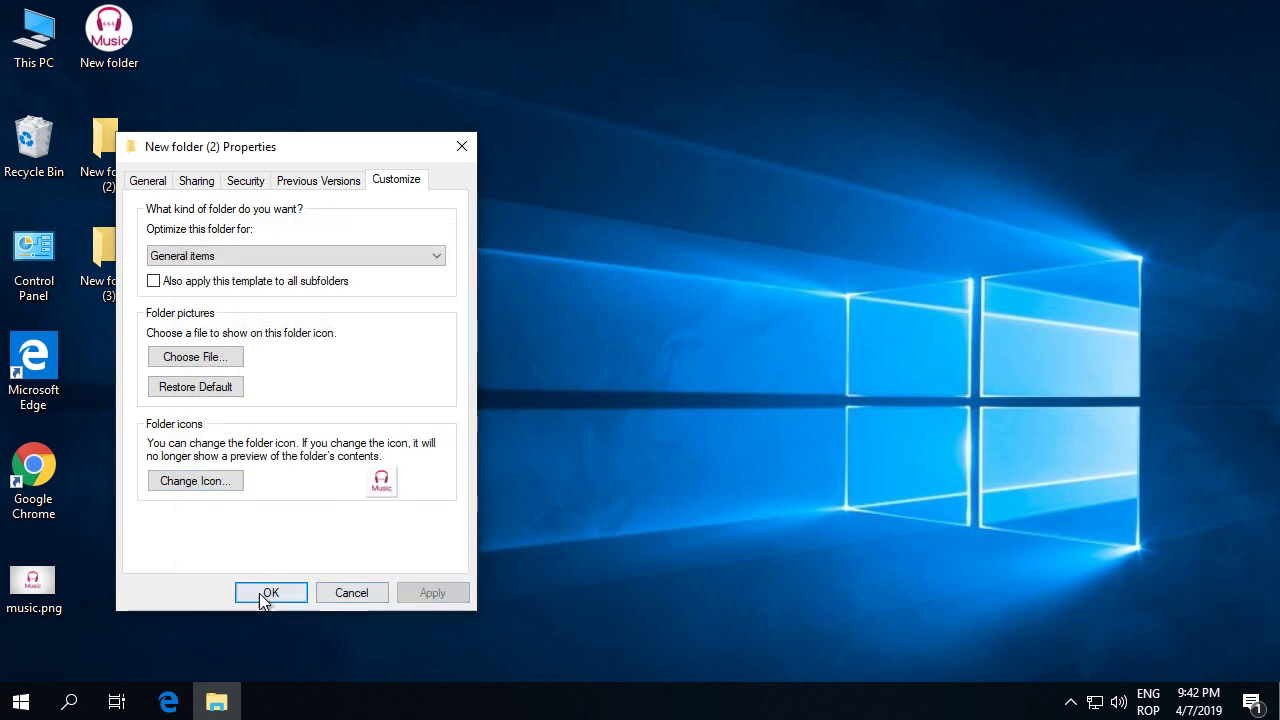
left_click(280, 593)
- Change the icon of the desktop folder New folder (3) to music_u5A_3.ico from the music_icons folder, and apply it
left_click(101, 247)
right_click(101, 247)
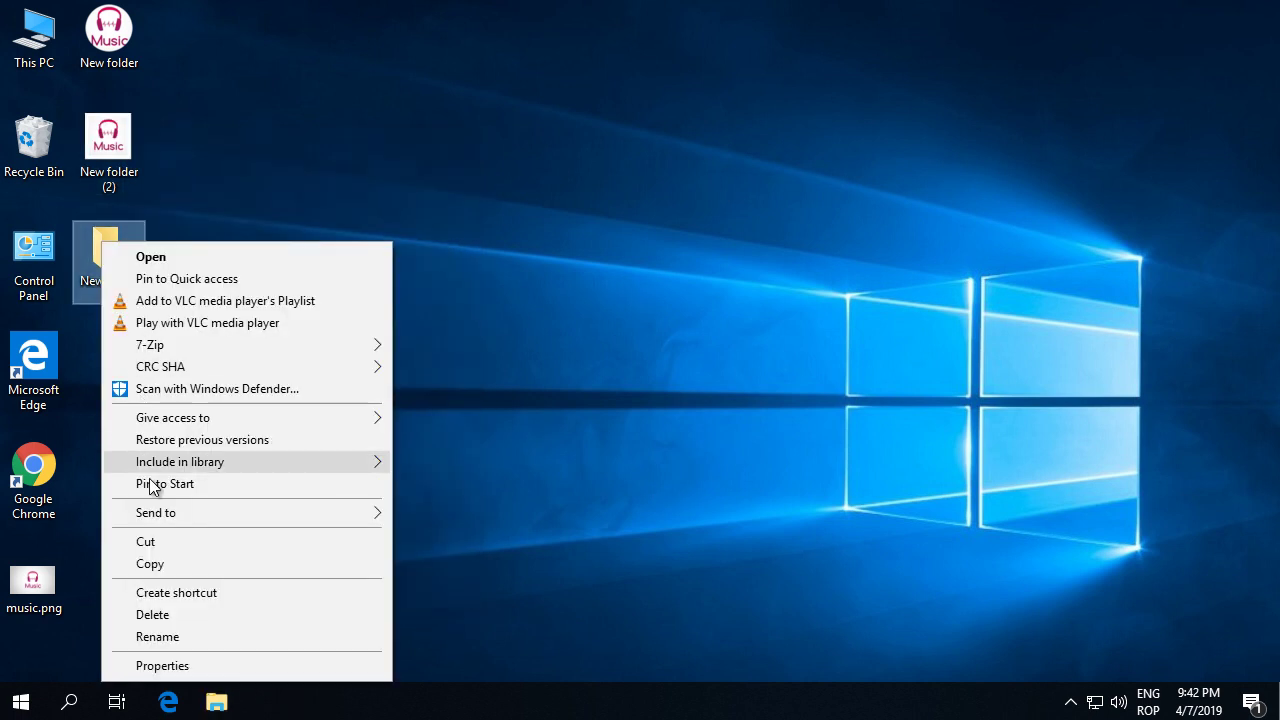
left_click(148, 663)
left_click(372, 240)
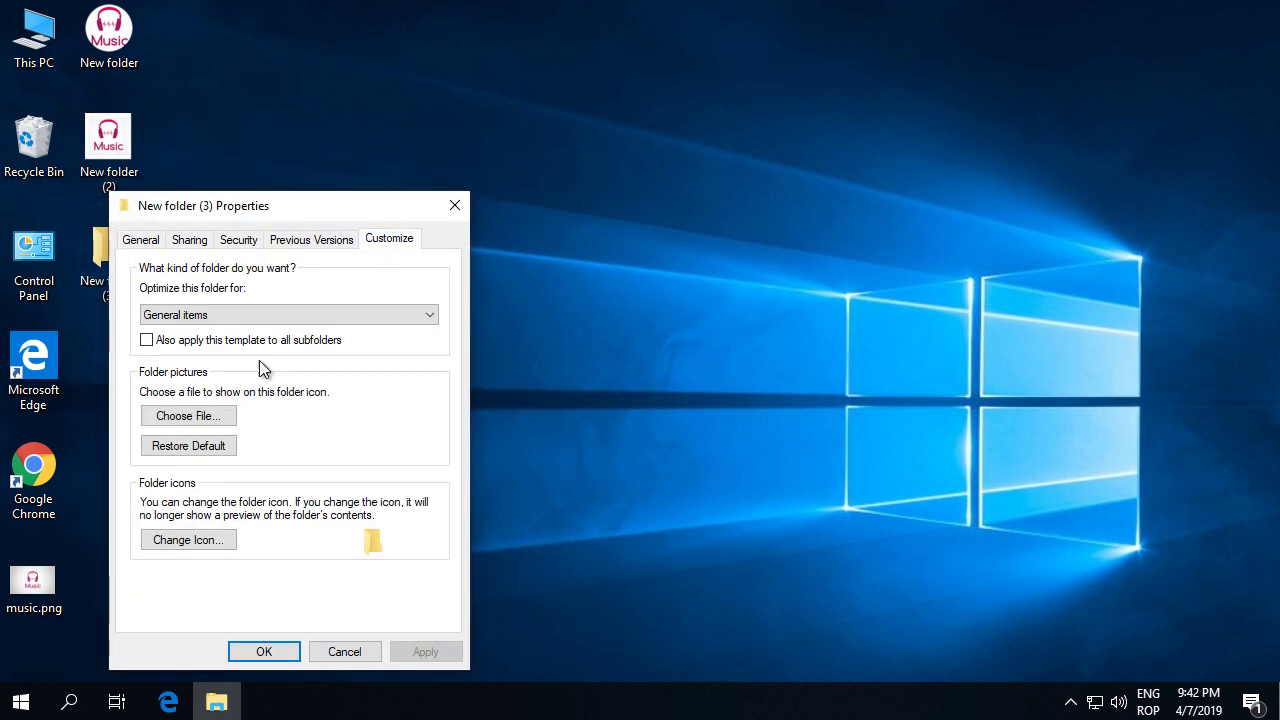
left_click(190, 537)
left_click(410, 357)
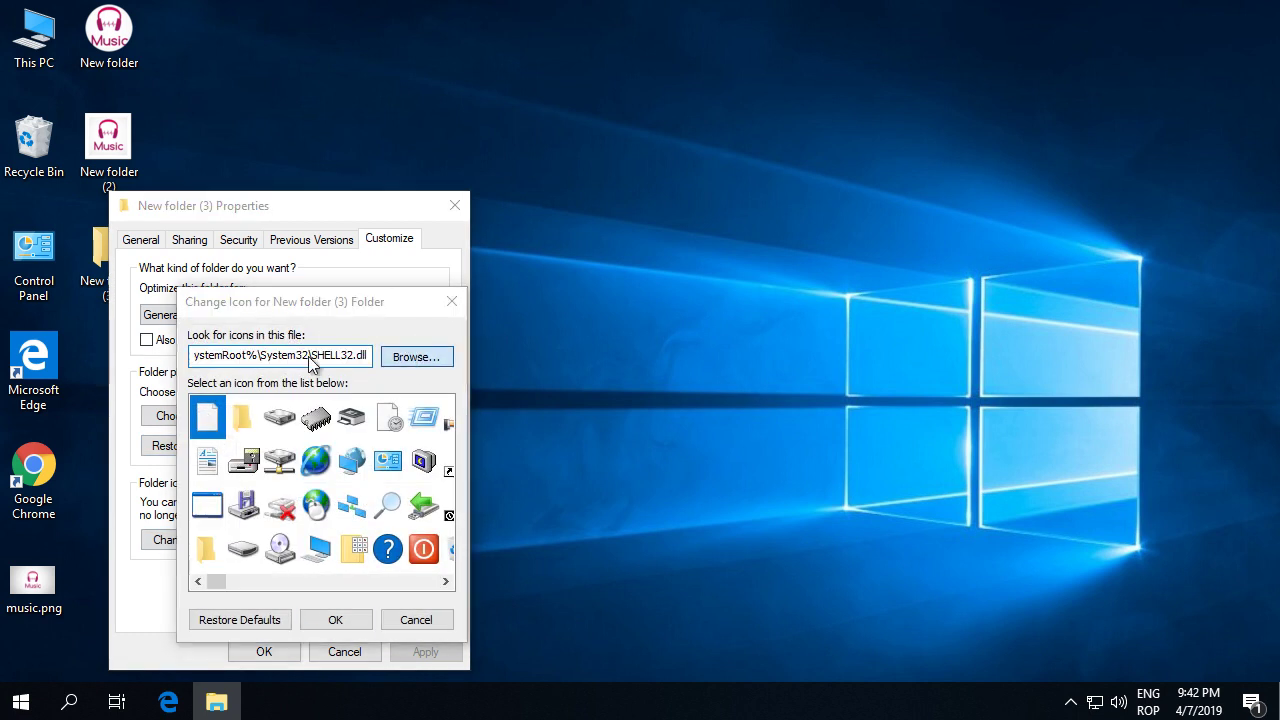
left_click(630, 345)
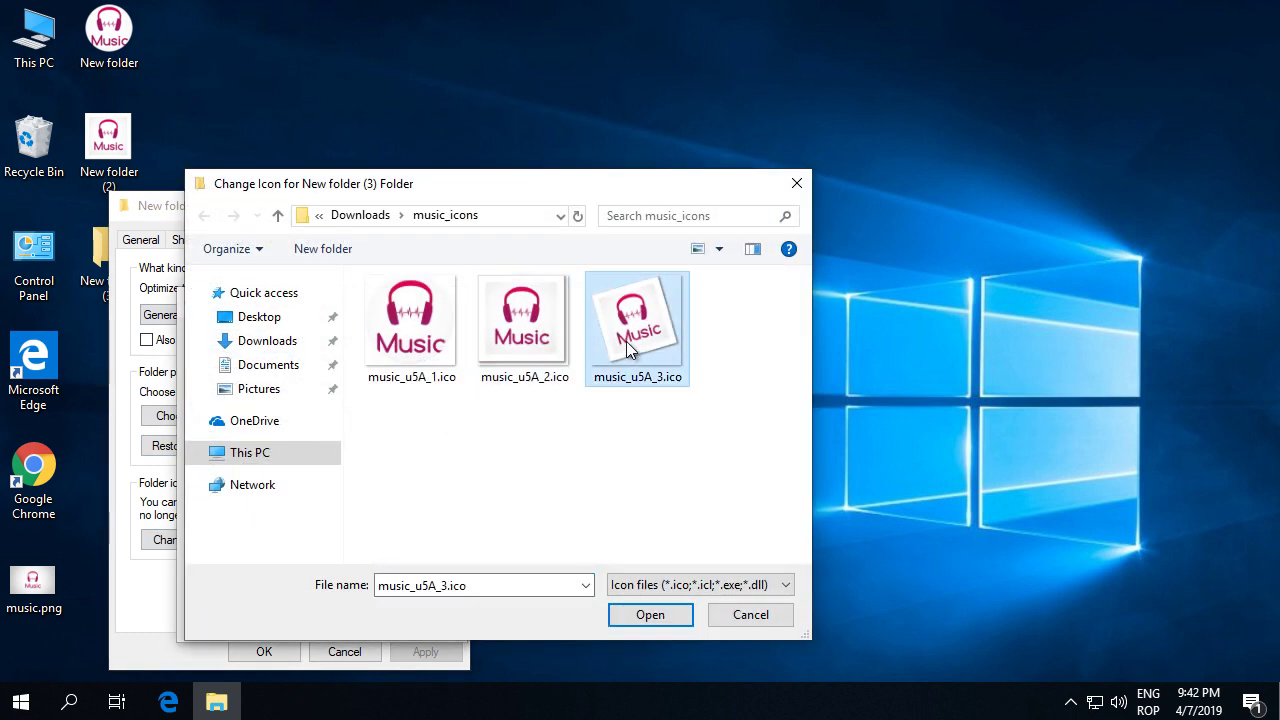
left_click(650, 615)
left_click(340, 617)
left_click(424, 651)
left_click(262, 651)
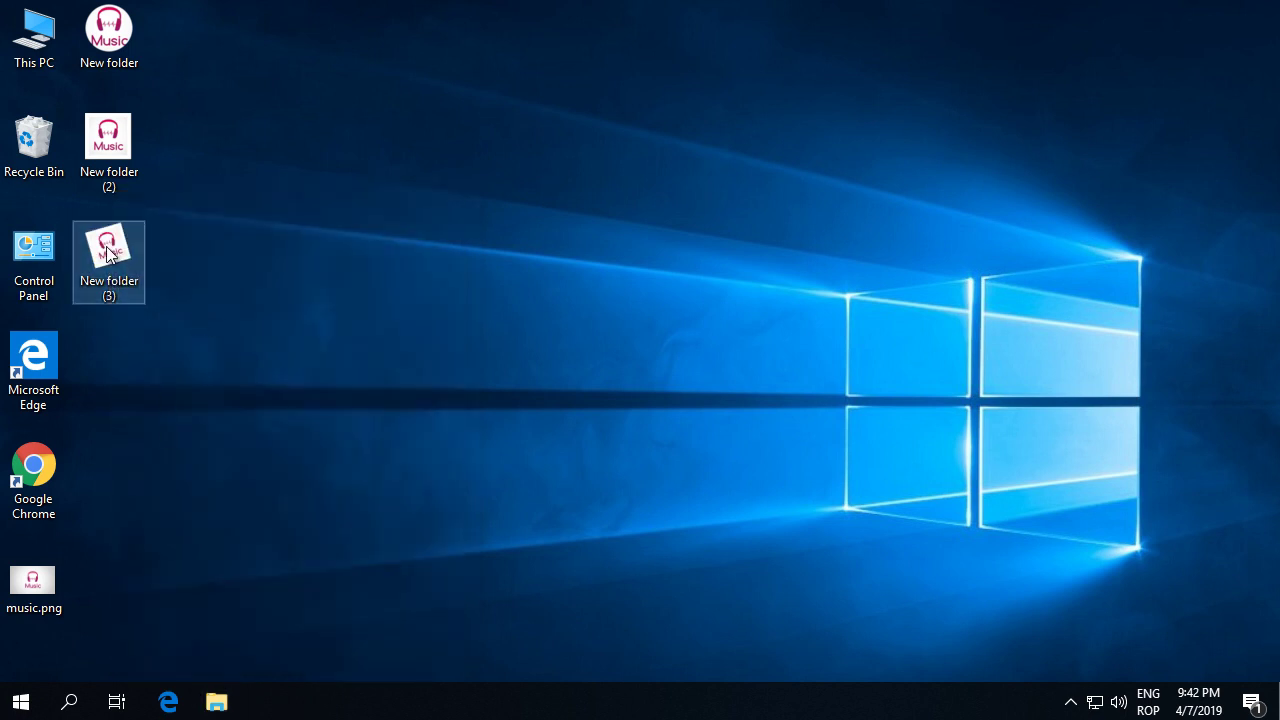
left_click(336, 370)
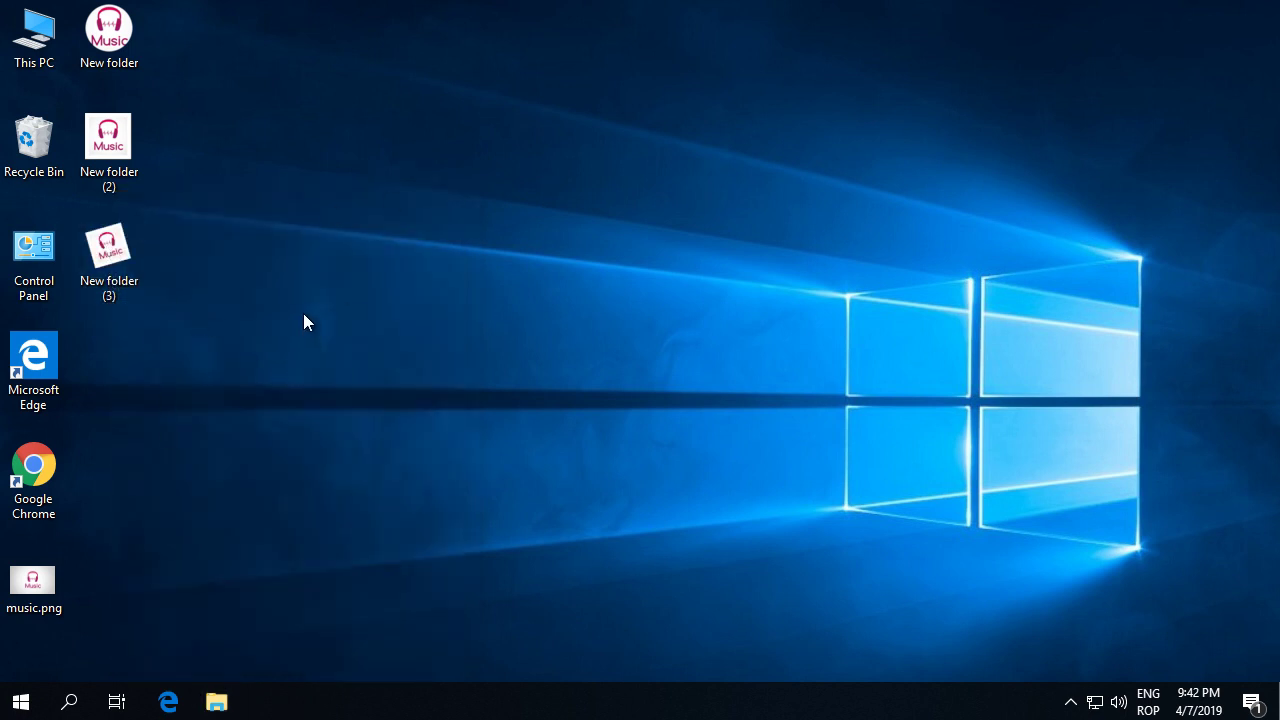
- Show the desktop icons at large size to inspect the custom folder icons, and return them to medium size
right_click(248, 110)
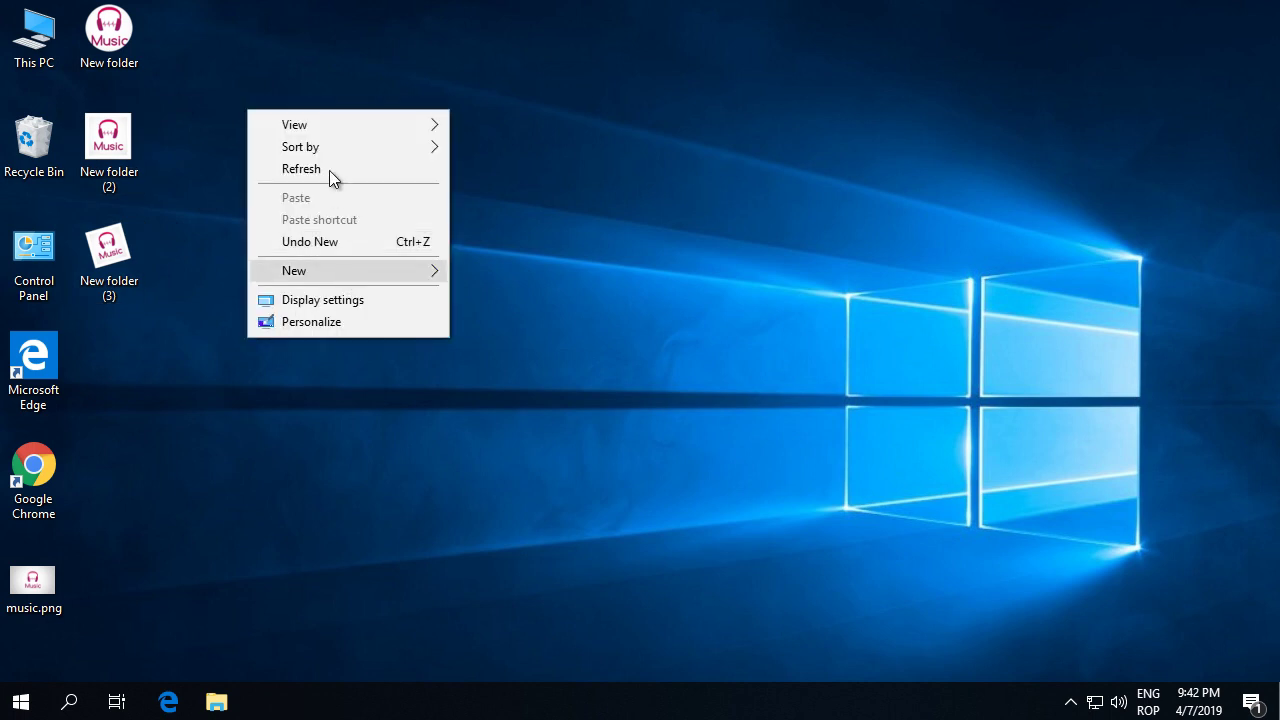
mouse_move(335, 127)
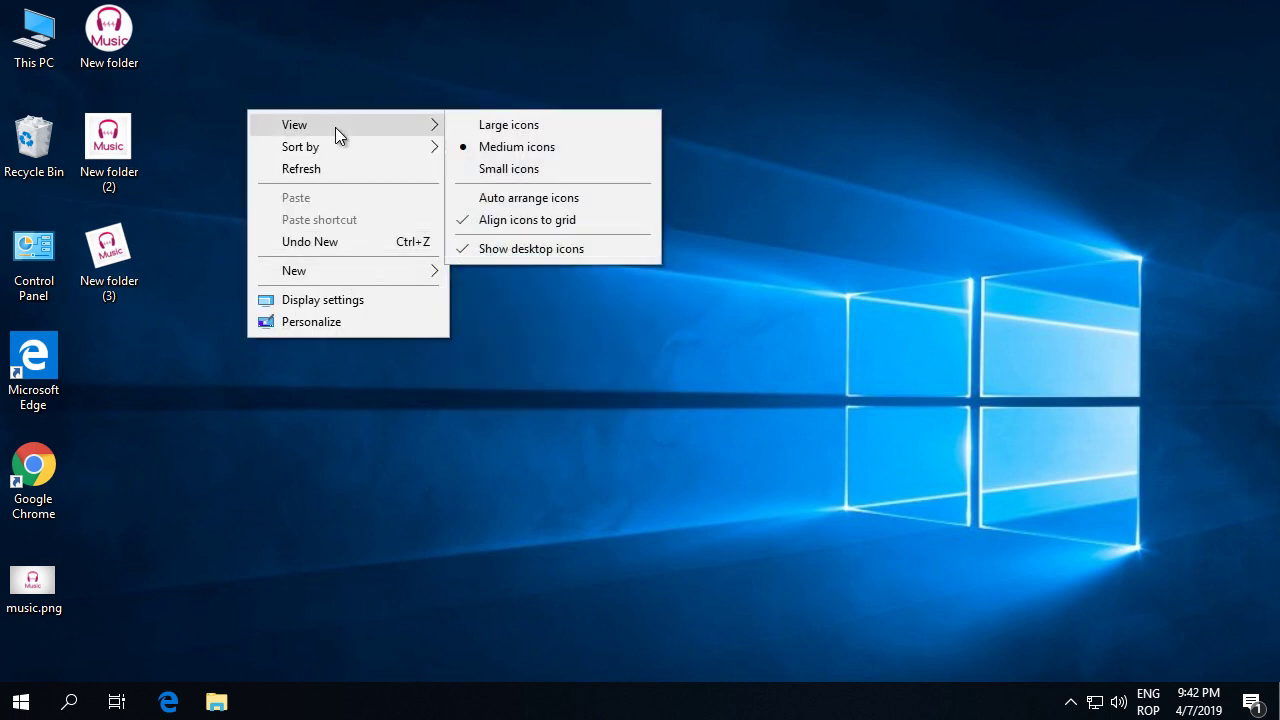
left_click(522, 126)
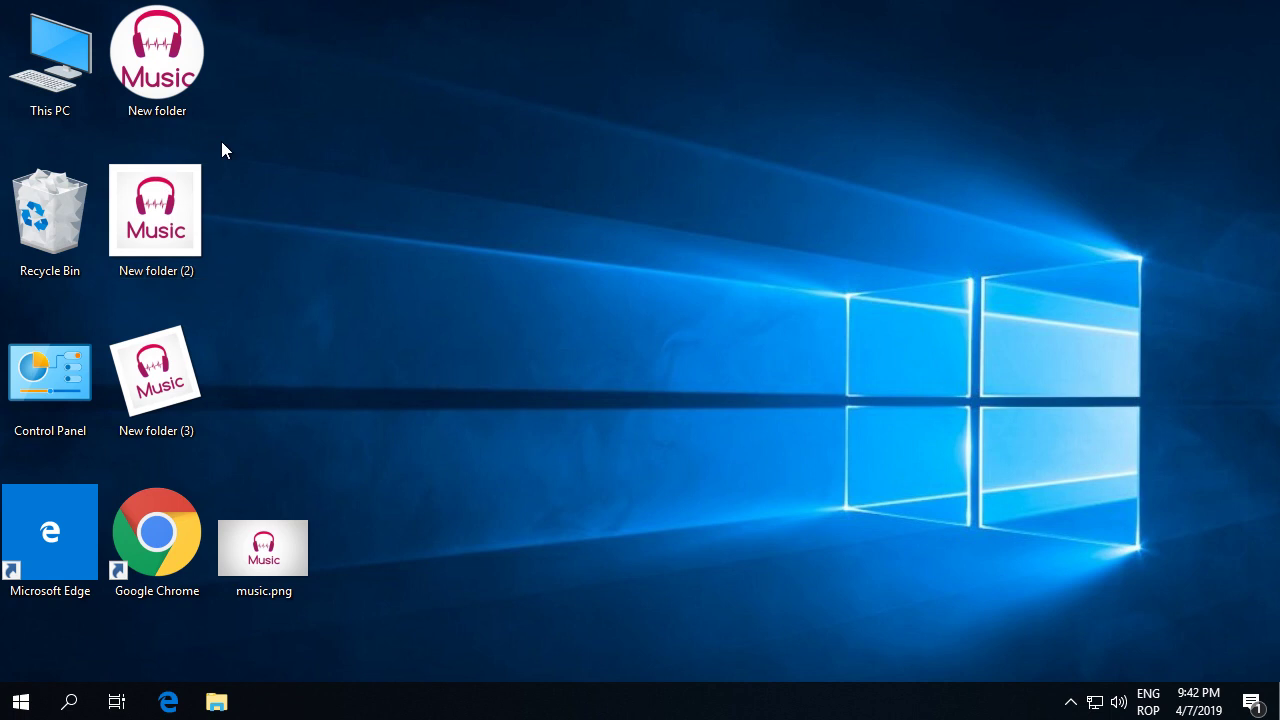
right_click(362, 219)
mouse_move(434, 221)
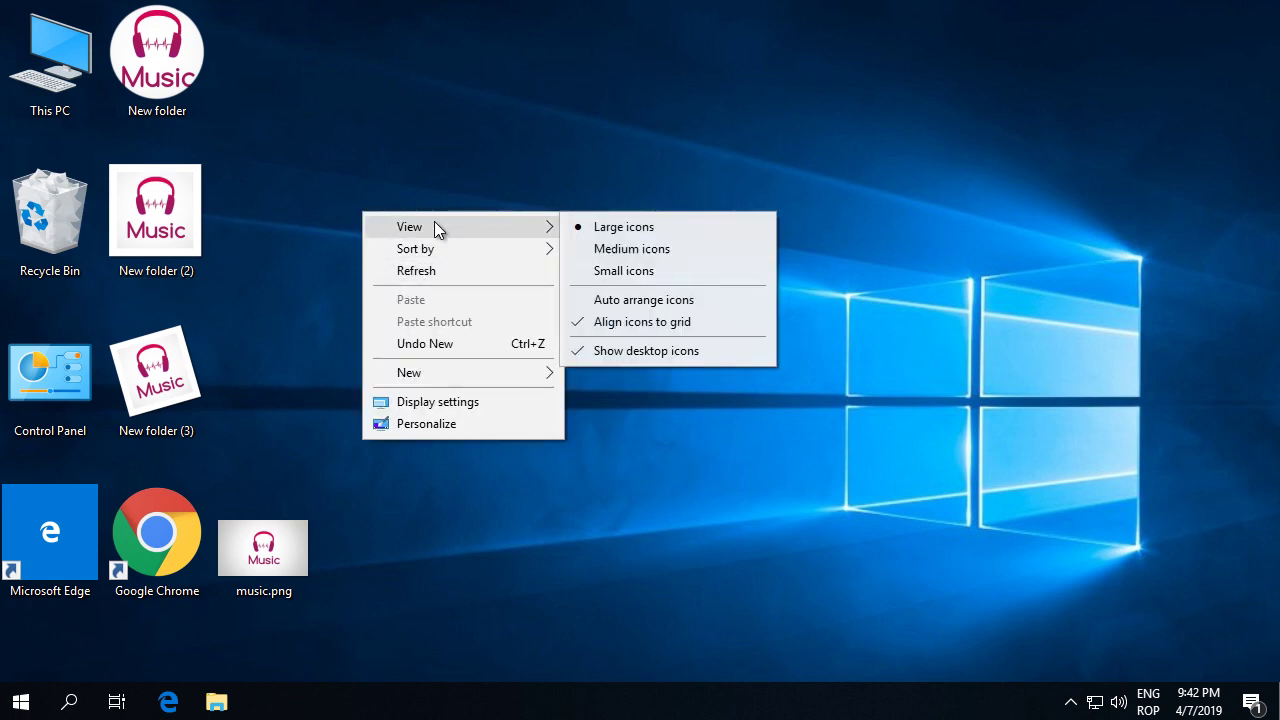
left_click(652, 248)
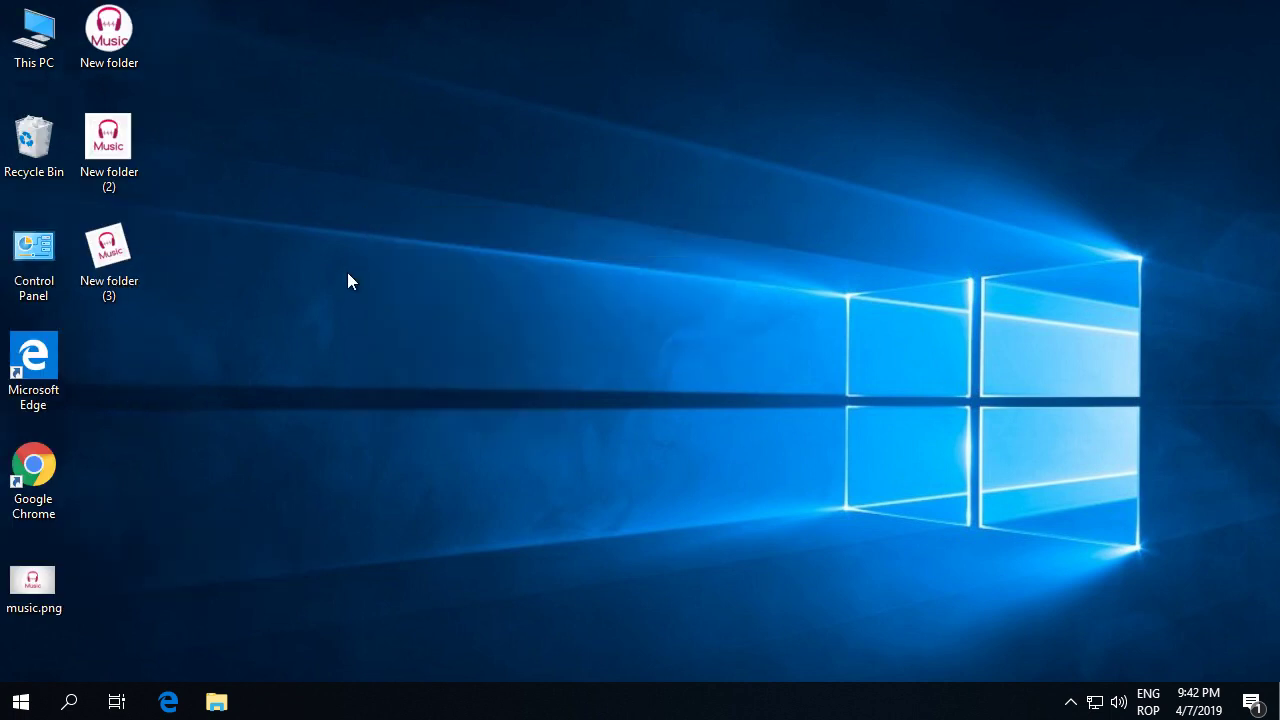